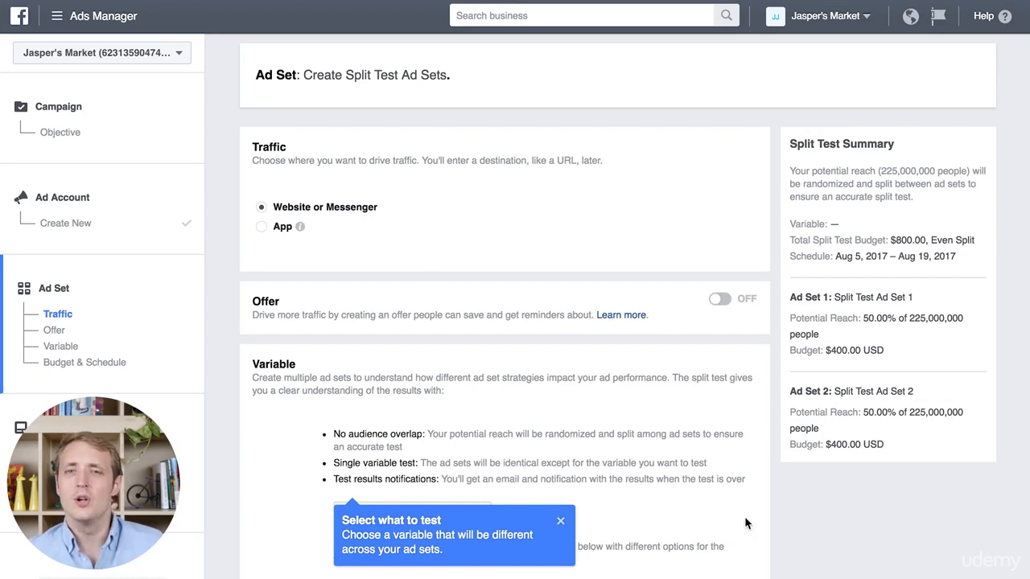
# Step: Dismiss the tip about selecting what to test and review the split test ad set settings, from variable to budget
pyautogui.click(559, 524)
pyautogui.scroll(-3, 798, 535)
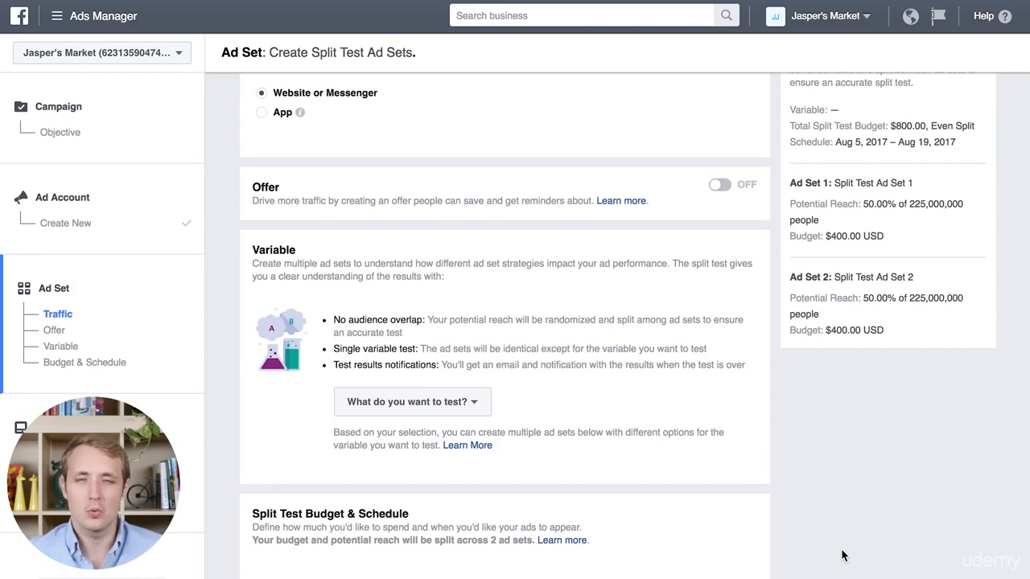
pyautogui.scroll(-3, 842, 555)
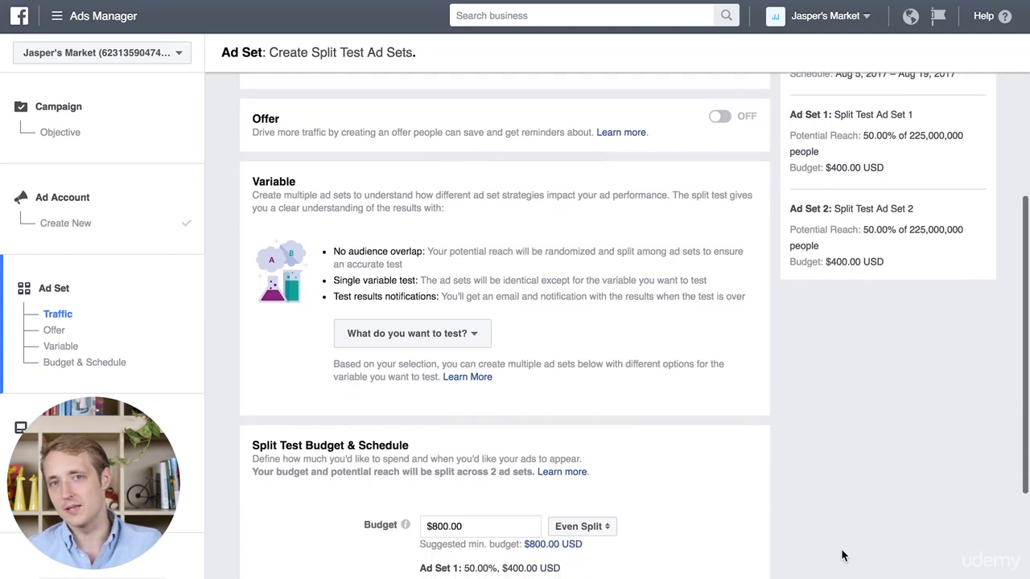
pyautogui.scroll(-1, 842, 555)
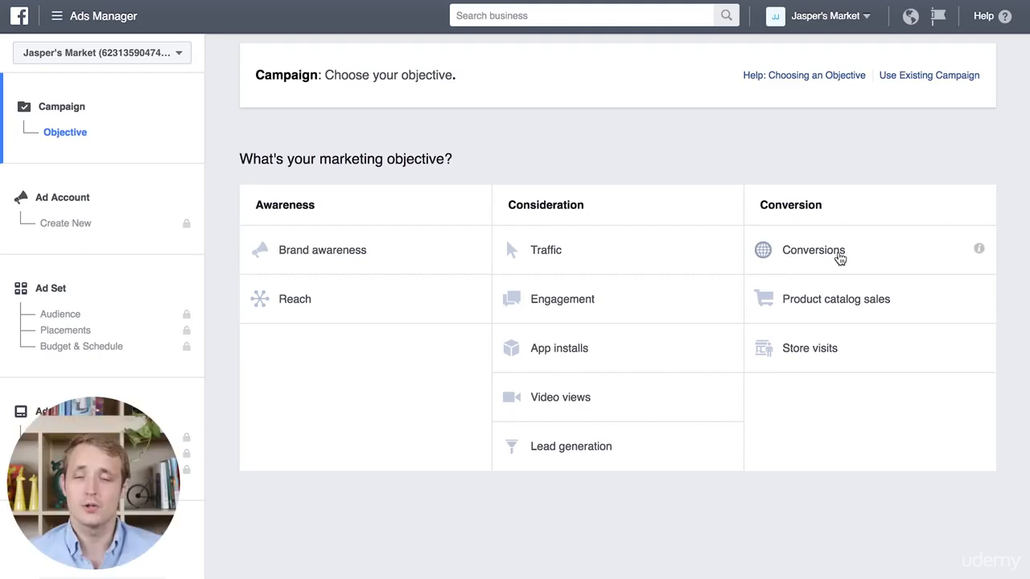
# Step: Choose the Conversions campaign objective, set up the ad account and review the conversion and audience settings of its ad set
pyautogui.click(840, 255)
pyautogui.scroll(-3, 839, 337)
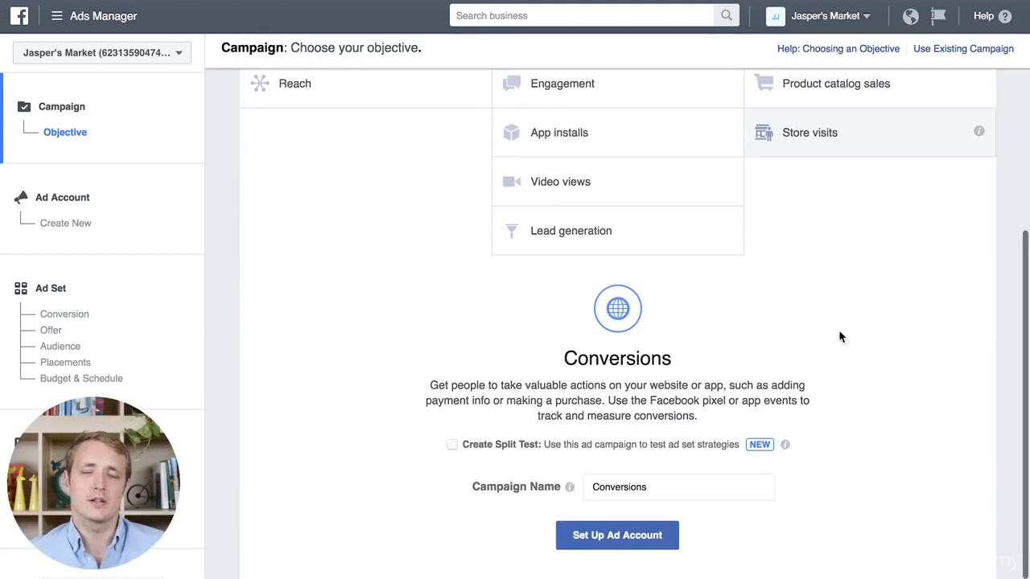
pyautogui.click(599, 545)
pyautogui.click(954, 468)
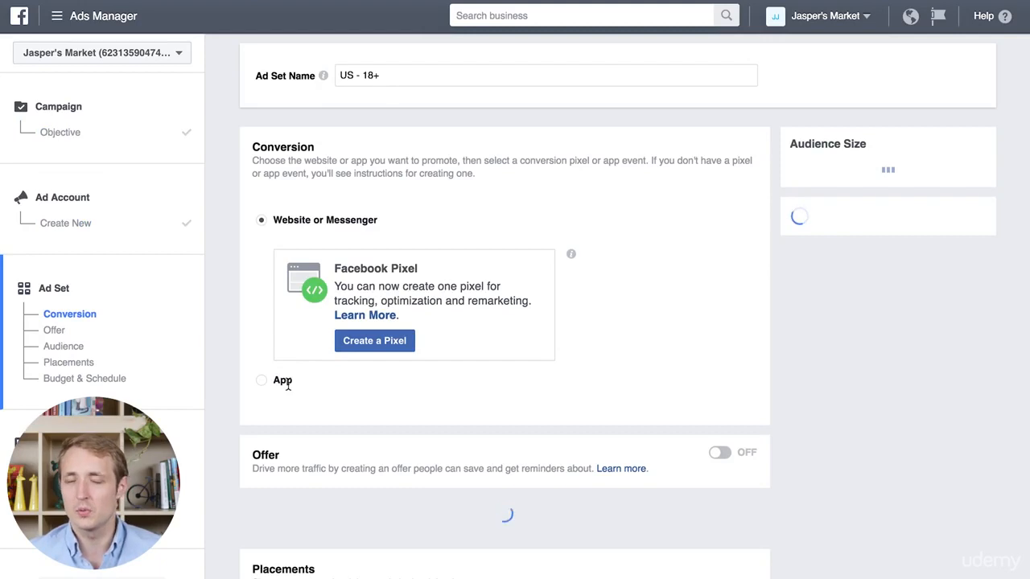
pyautogui.scroll(-2, 278, 436)
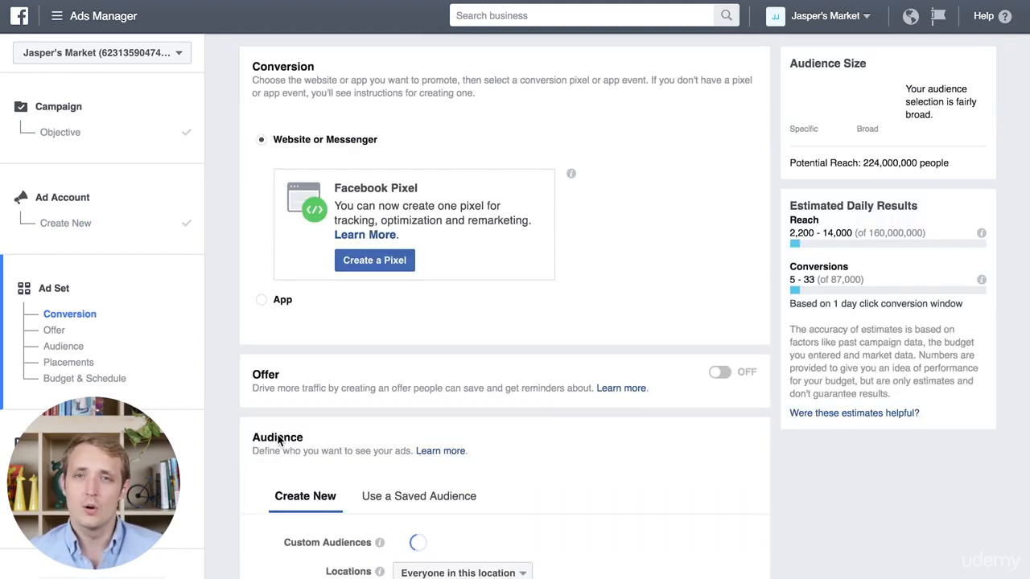
pyautogui.scroll(-2, 278, 440)
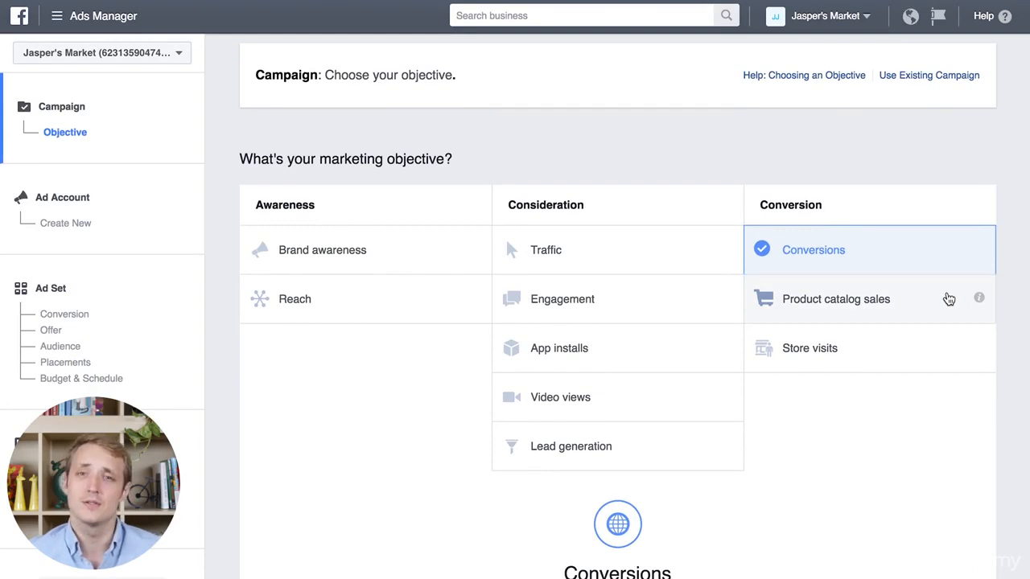
# Step: Choose the Product catalog sales campaign objective and follow its link to create a product catalog
pyautogui.click(941, 300)
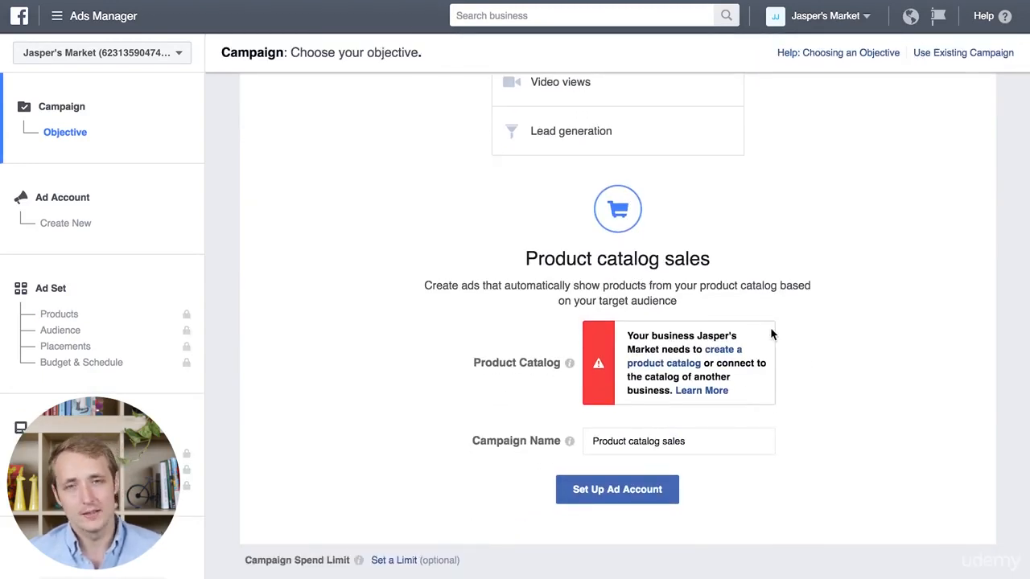
pyautogui.click(688, 364)
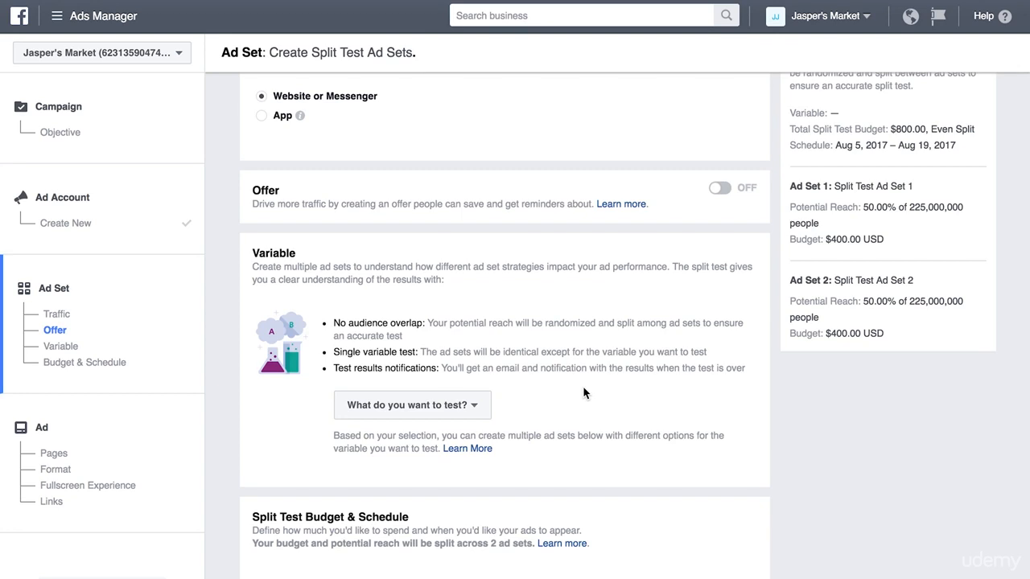
# Step: Set the split test variable to Audience in the Traffic ad set and dismiss the tip about selecting audiences
pyautogui.click(472, 407)
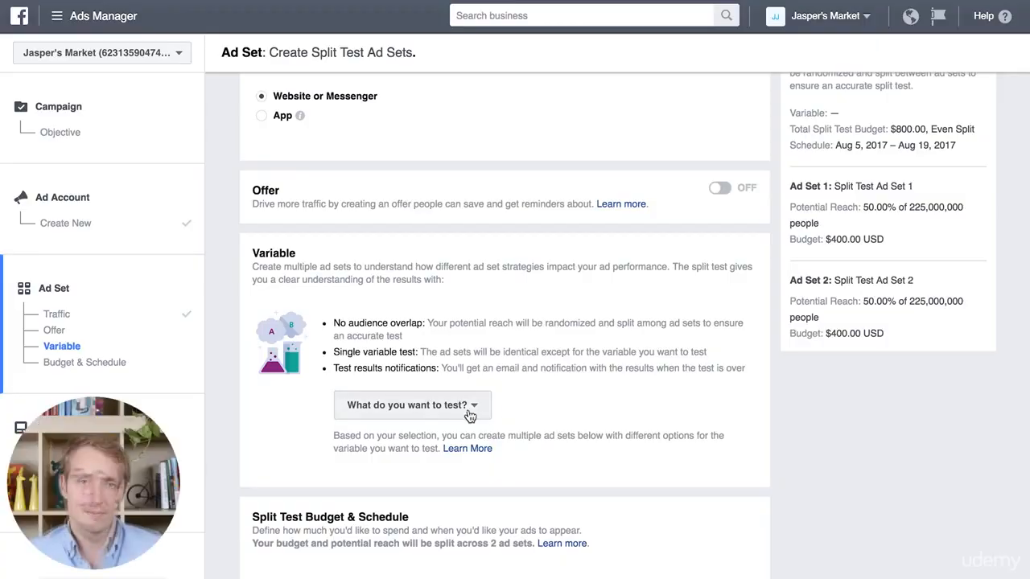
pyautogui.click(464, 407)
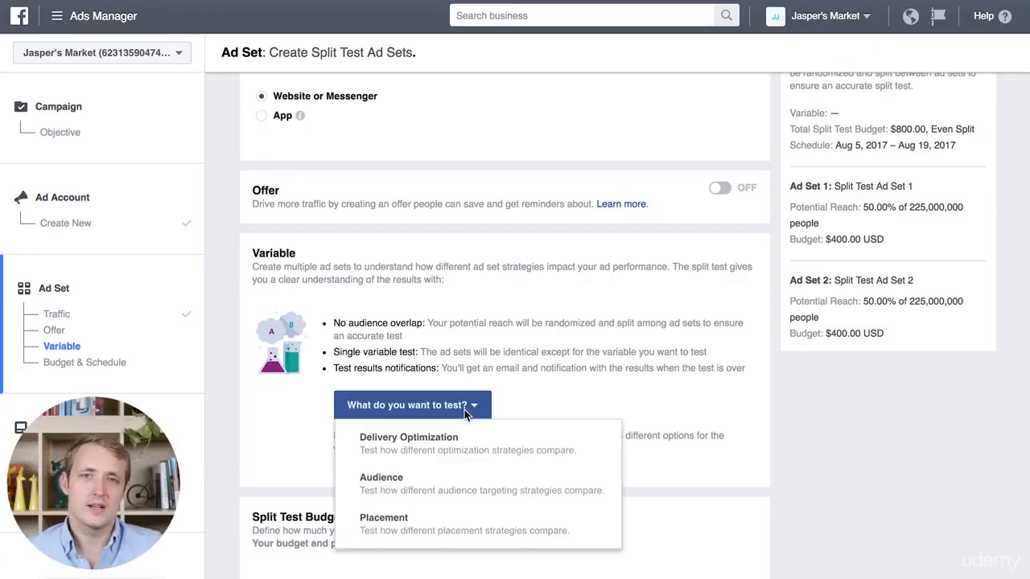
pyautogui.click(458, 499)
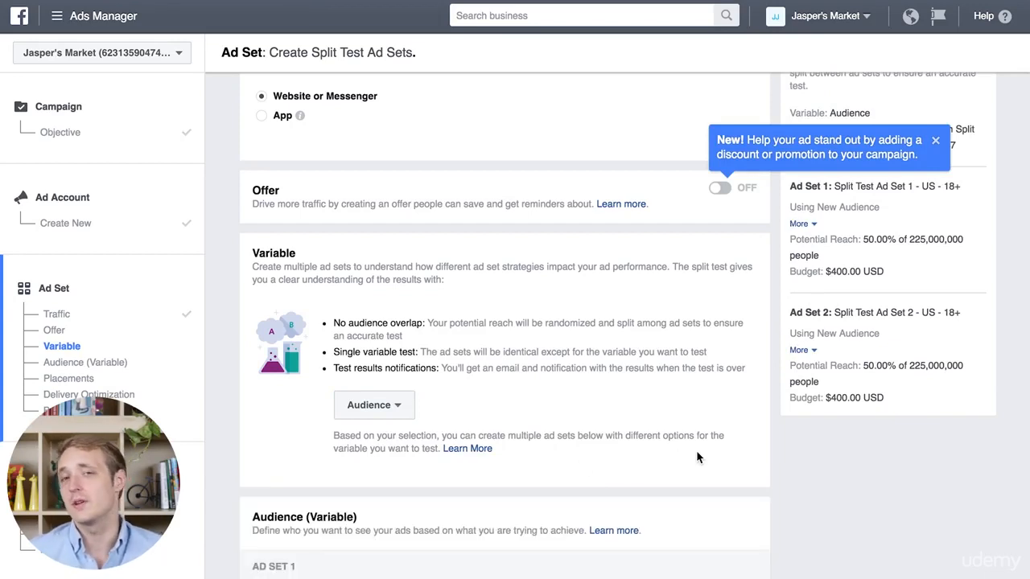
pyautogui.scroll(-3, 696, 458)
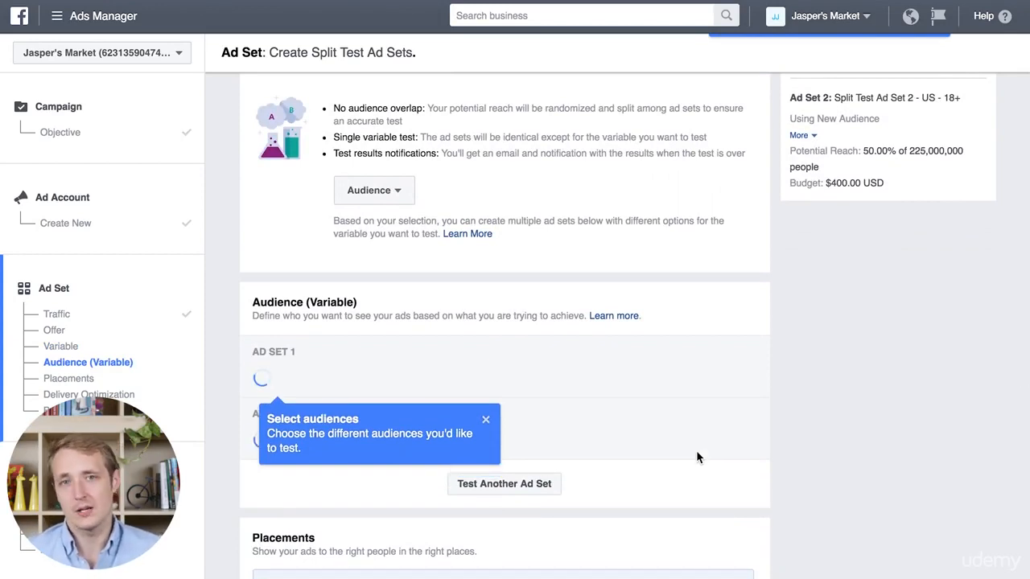
pyautogui.click(486, 421)
# Step: Start a new audience for Ad Set 1 and include the Millennials generation demographic in its detailed targeting
pyautogui.scroll(-2, 642, 426)
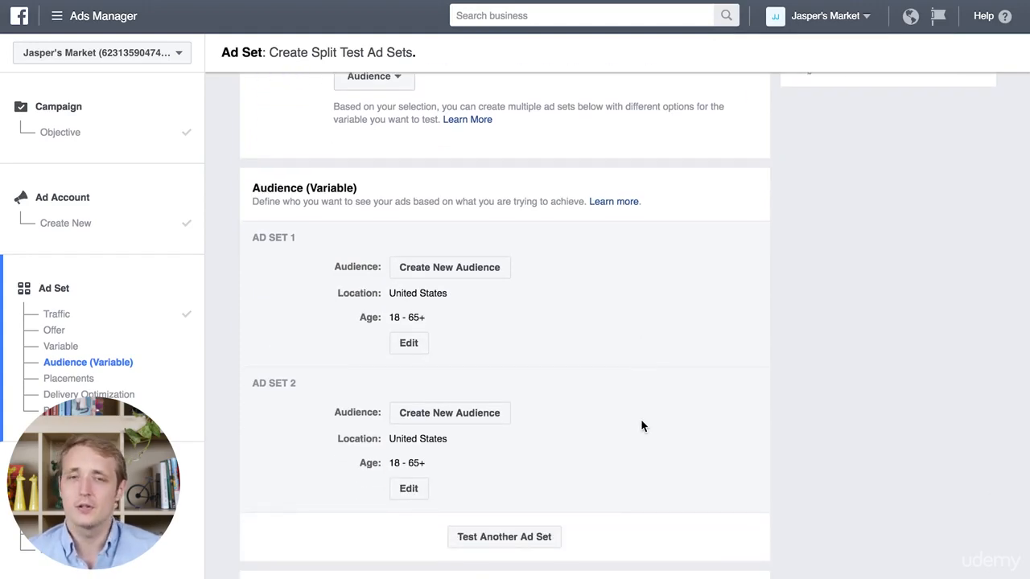
pyautogui.scroll(-1, 642, 425)
pyautogui.click(467, 214)
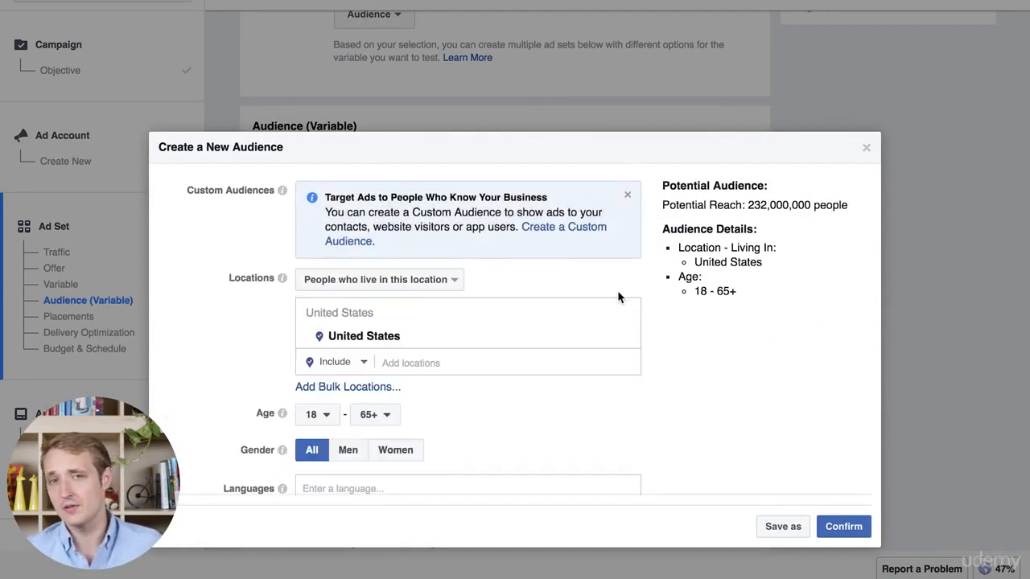
pyautogui.scroll(-4, 574, 394)
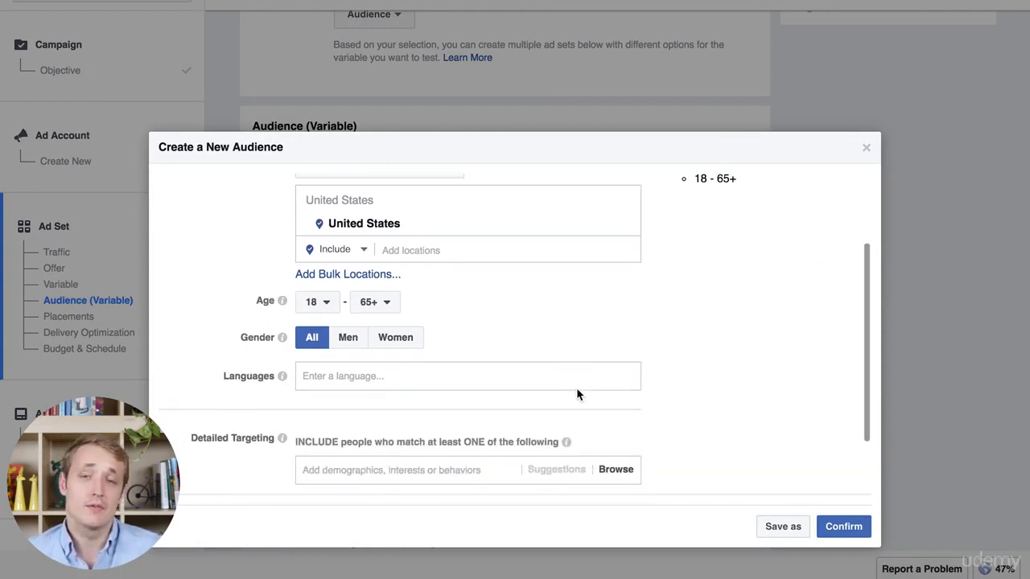
pyautogui.scroll(-1, 576, 393)
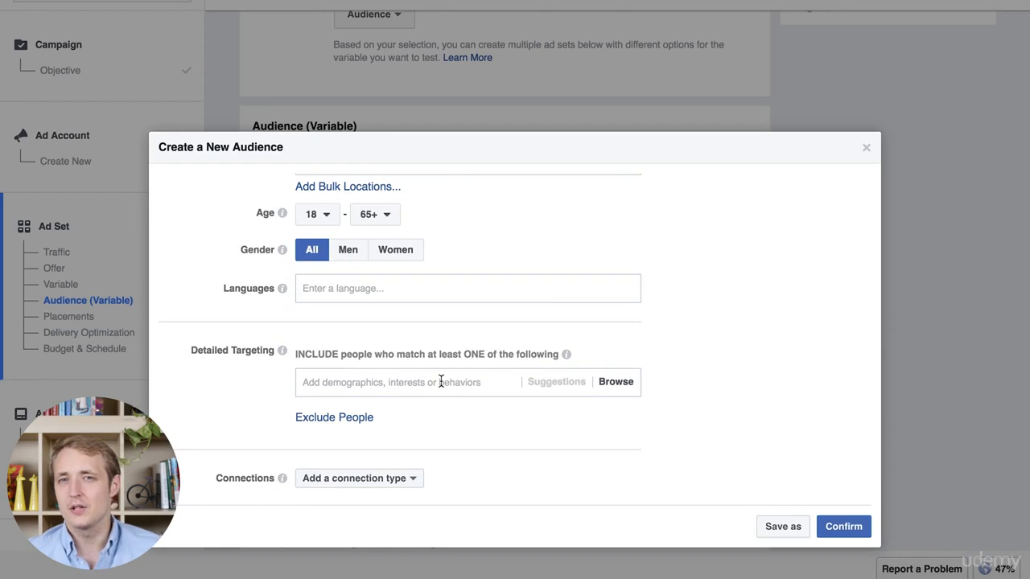
pyautogui.scroll(1, 440, 381)
pyautogui.click(392, 379)
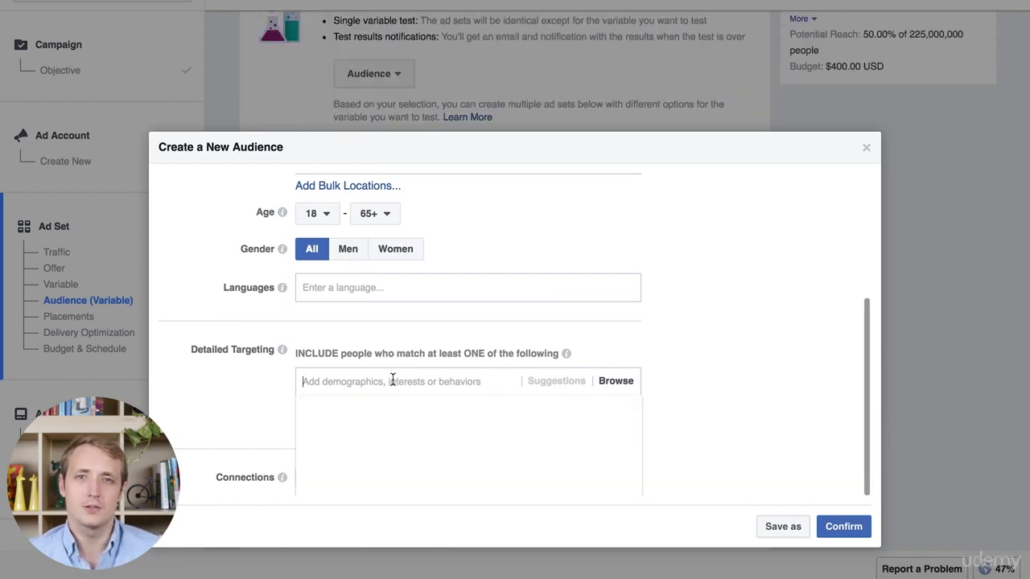
pyautogui.write('Millennials')
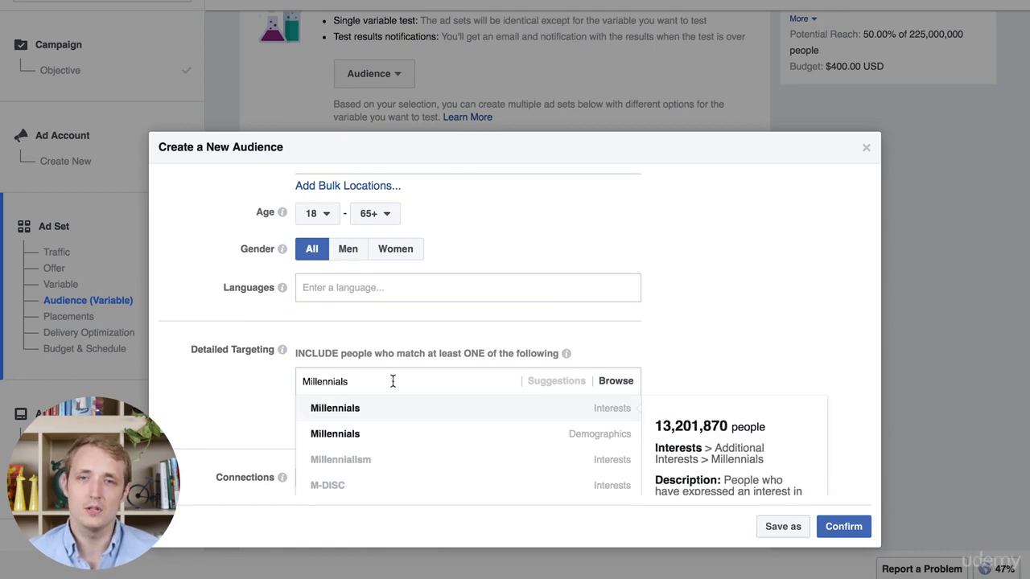
pyautogui.click(347, 432)
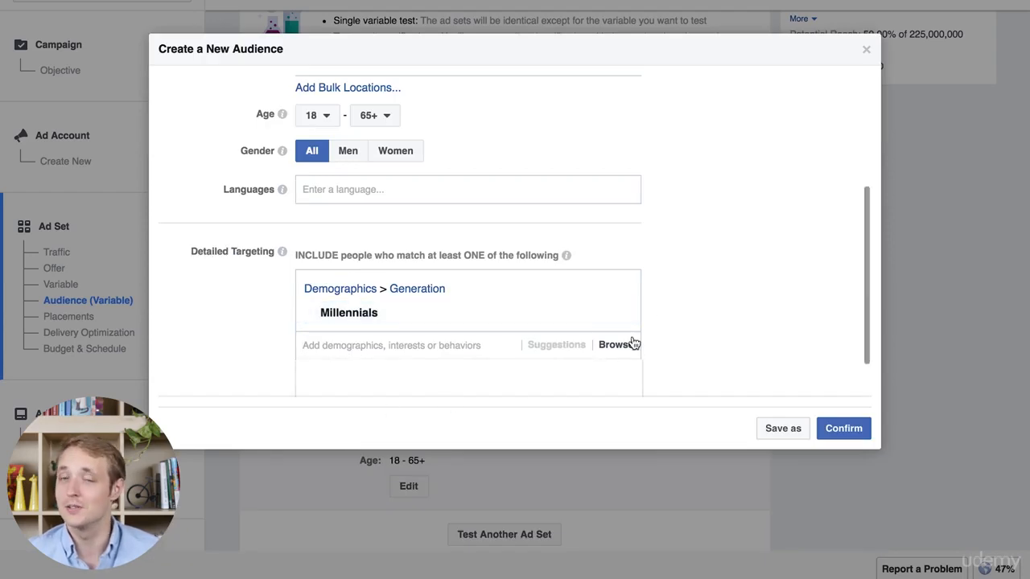
# Step: Set the new audience's location to San Francisco, California, United States
pyautogui.scroll(2, 394, 206)
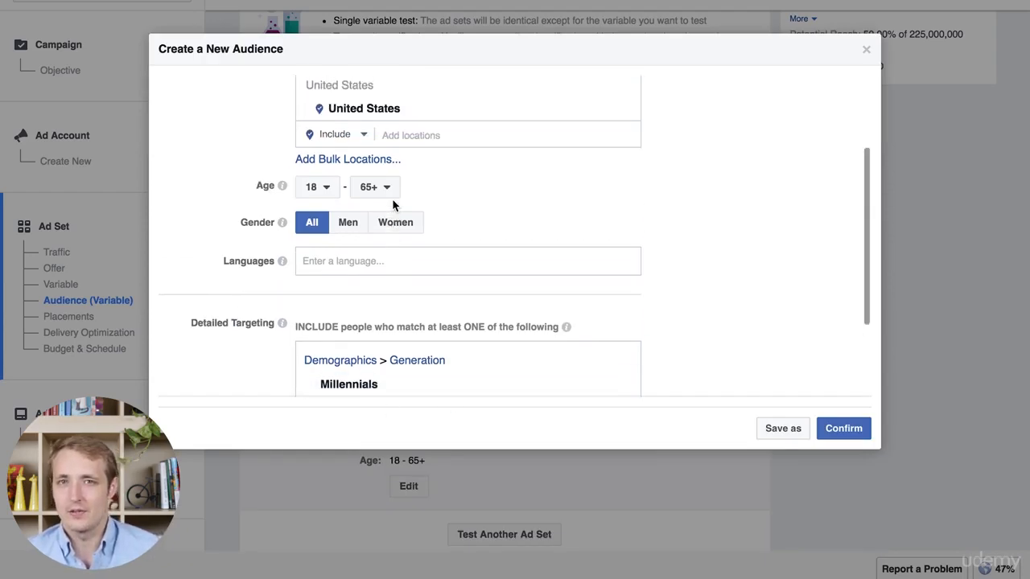
pyautogui.scroll(3, 394, 206)
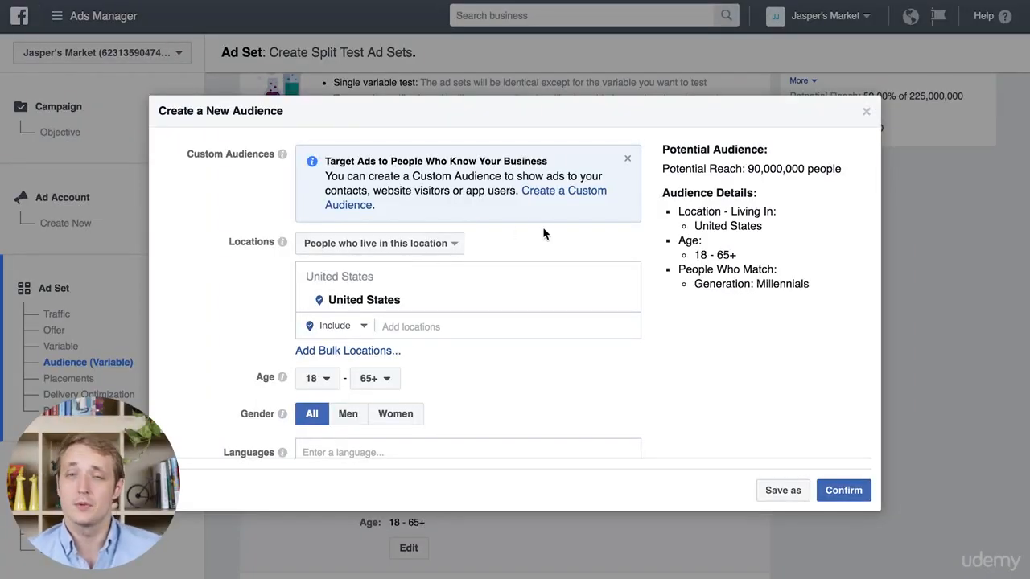
pyautogui.click(406, 326)
pyautogui.write('San Francisco')
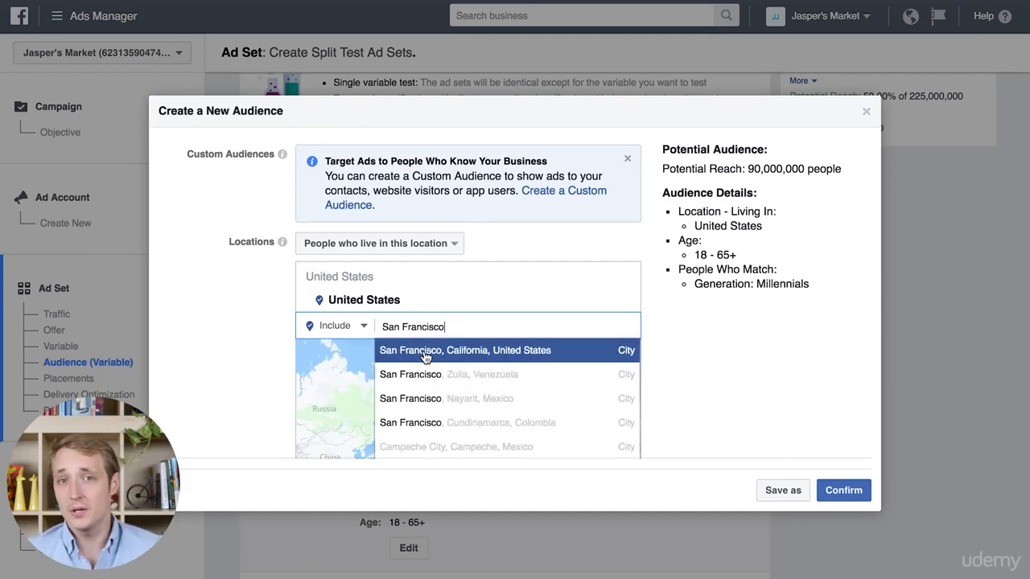
pyautogui.click(424, 357)
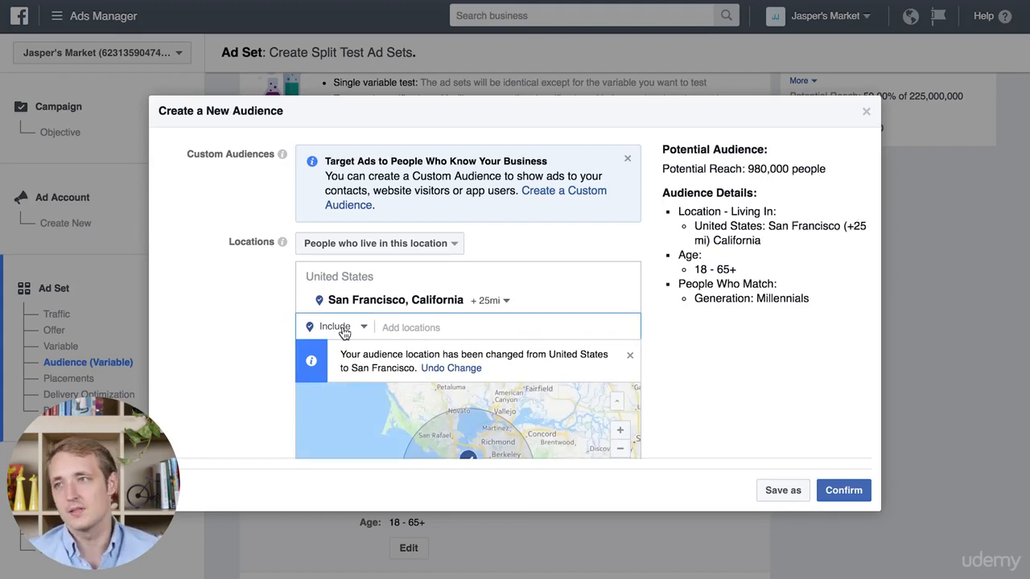
pyautogui.scroll(-1, 755, 394)
pyautogui.scroll(1, 755, 394)
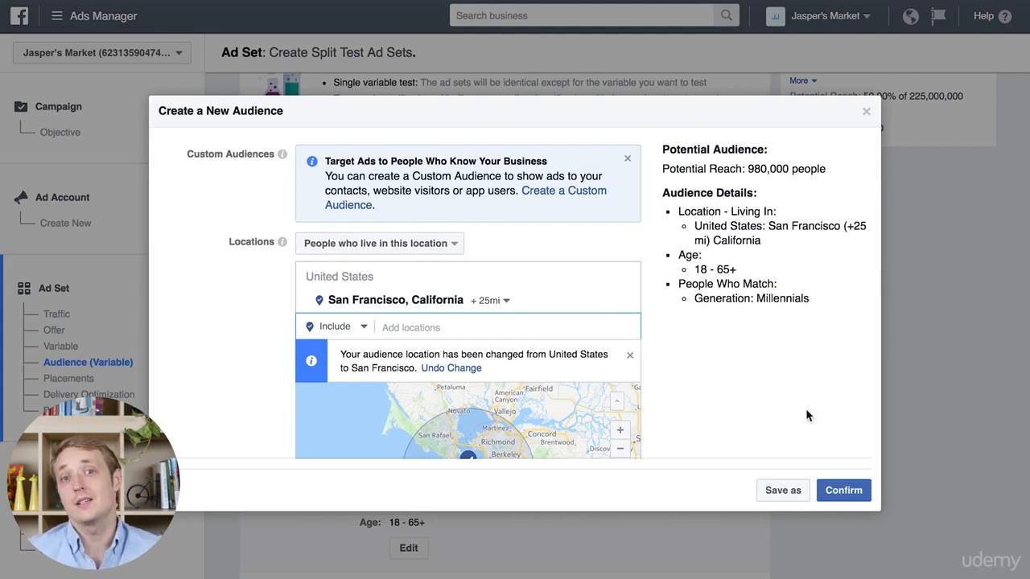
# Step: Search detailed targeting for 49ers and include the San Francisco 49ers interest in the new audience
pyautogui.scroll(-5, 808, 415)
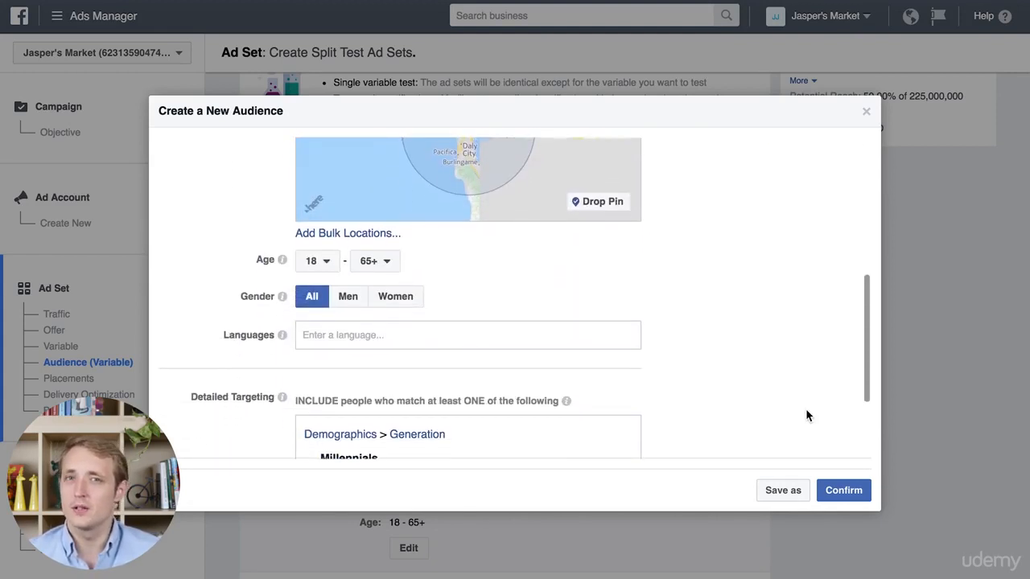
pyautogui.scroll(-3, 808, 415)
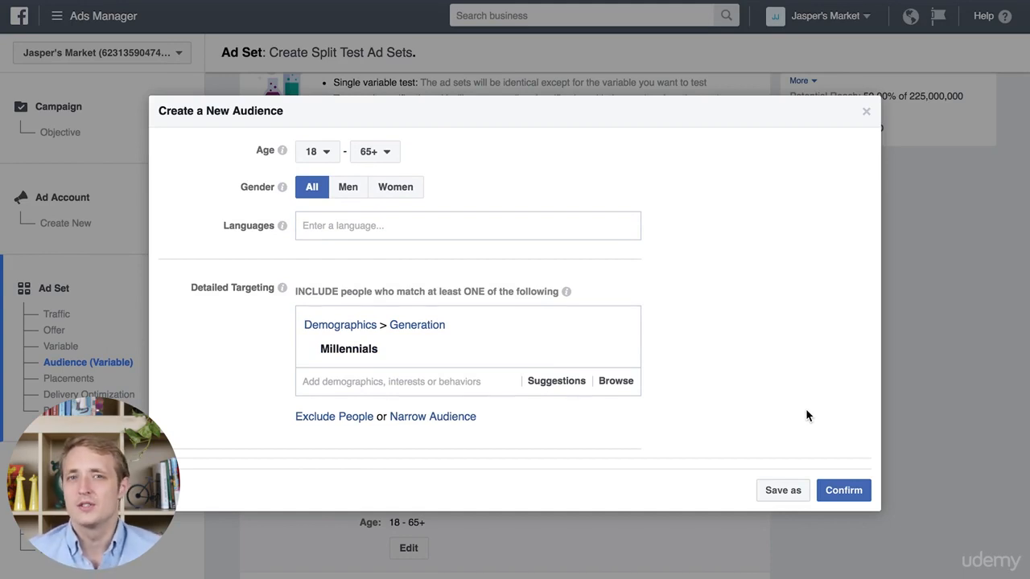
pyautogui.click(453, 383)
pyautogui.write('49ers')
pyautogui.scroll(-4, 417, 407)
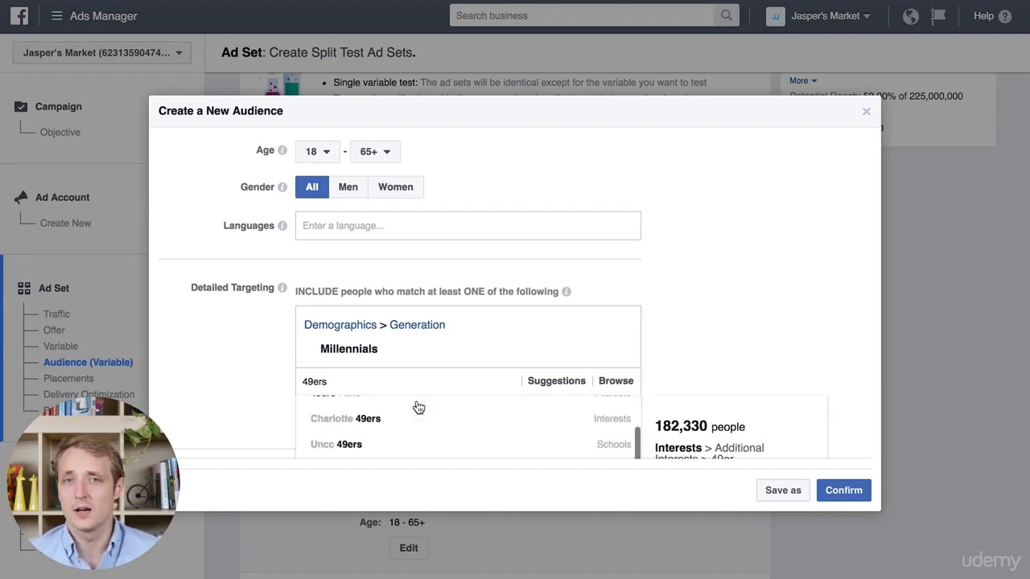
pyautogui.scroll(-3, 674, 337)
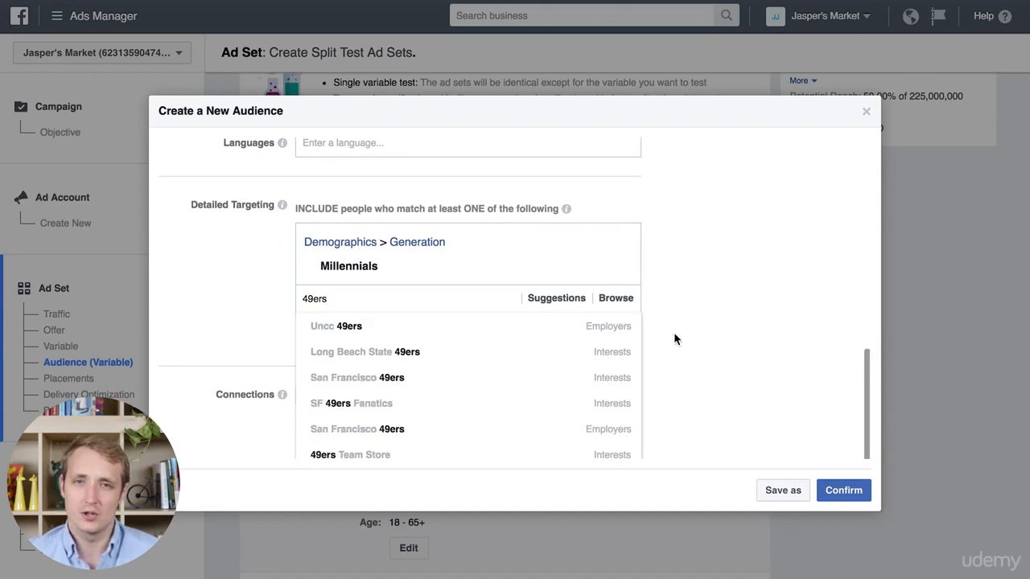
pyautogui.click(404, 355)
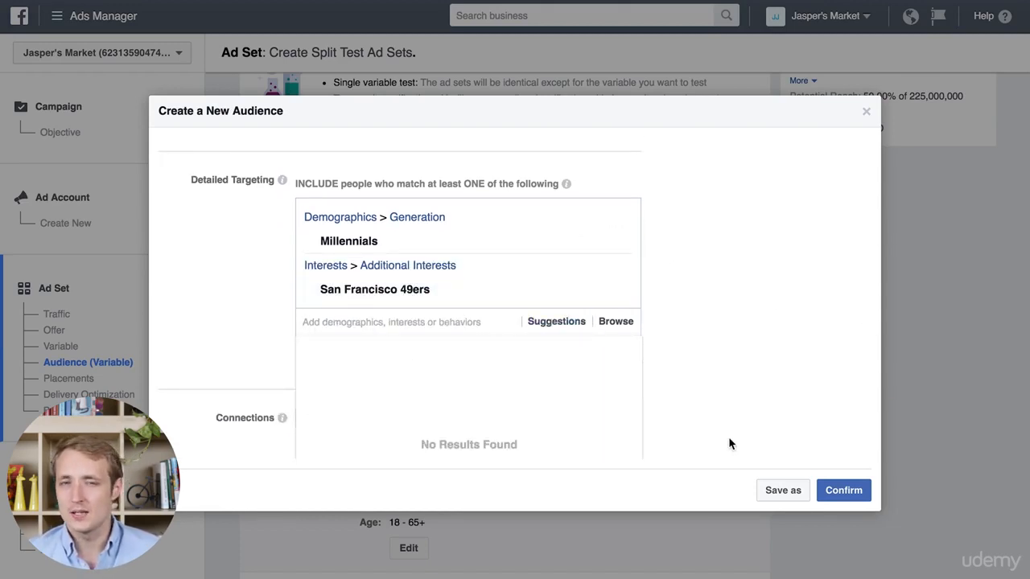
pyautogui.scroll(-1, 728, 452)
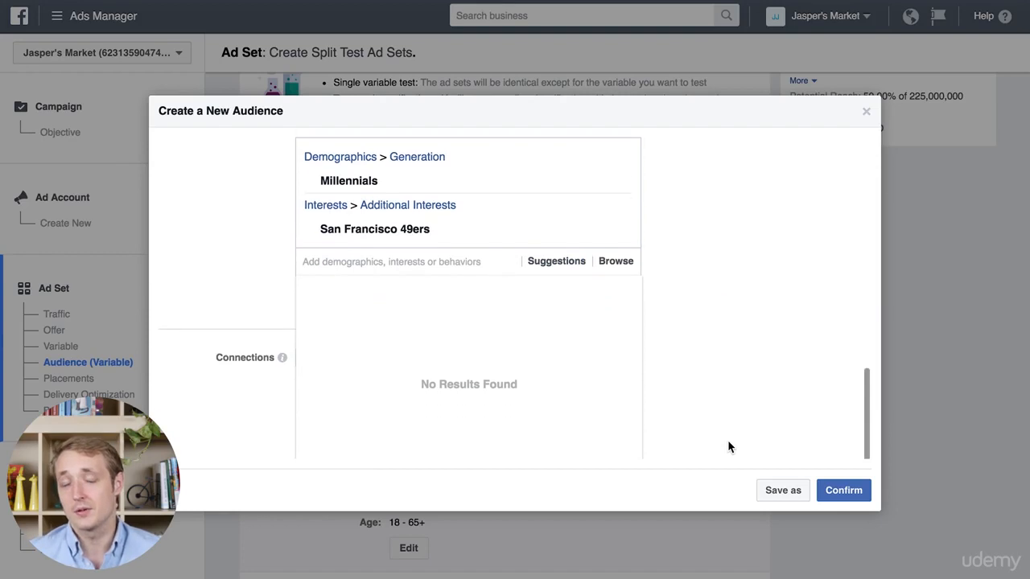
pyautogui.click(201, 405)
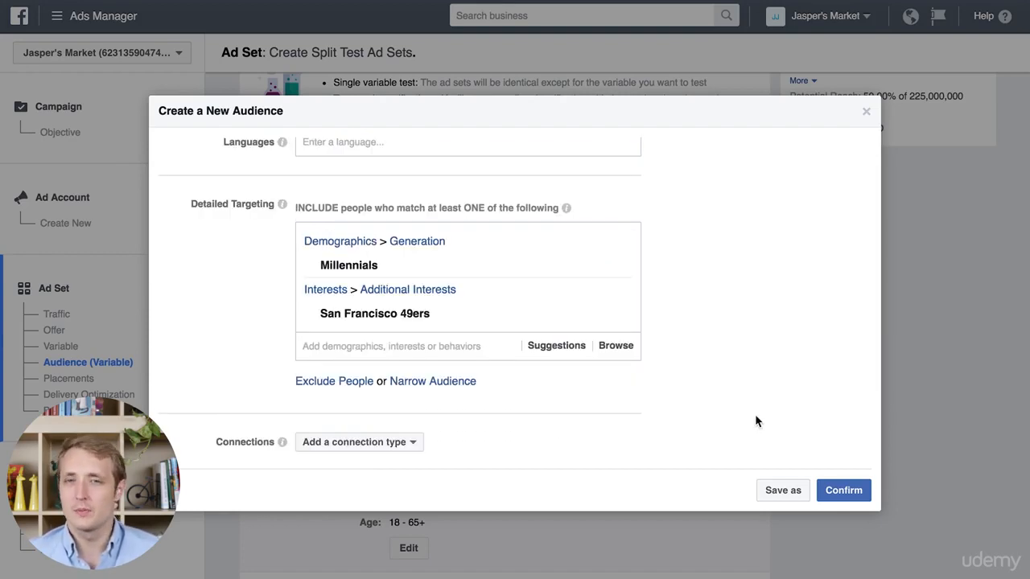
# Step: Save the new Ad Set 1 audience under the name San Francisco 49ers Millennial Fans
pyautogui.scroll(6, 756, 421)
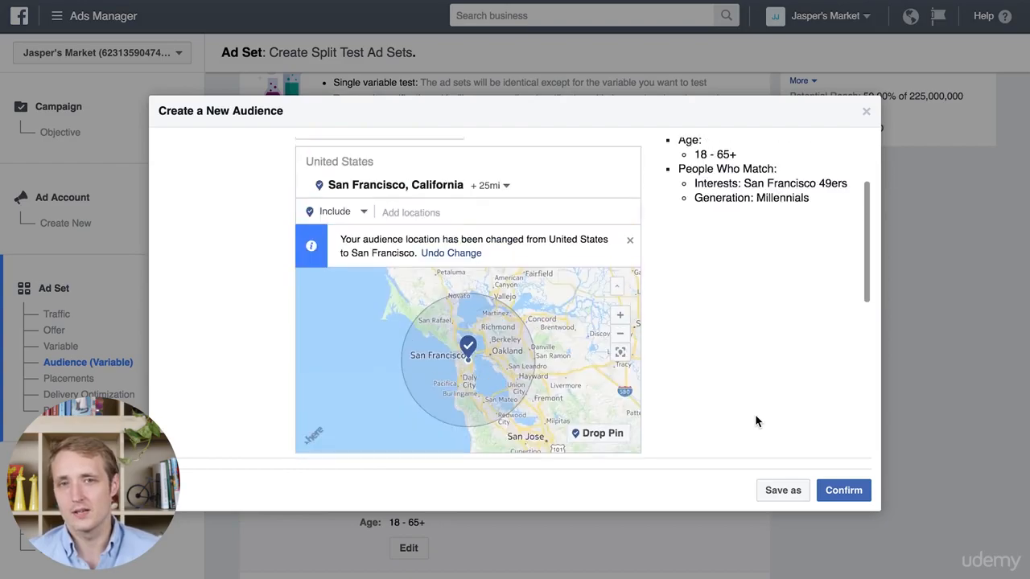
pyautogui.scroll(2, 756, 421)
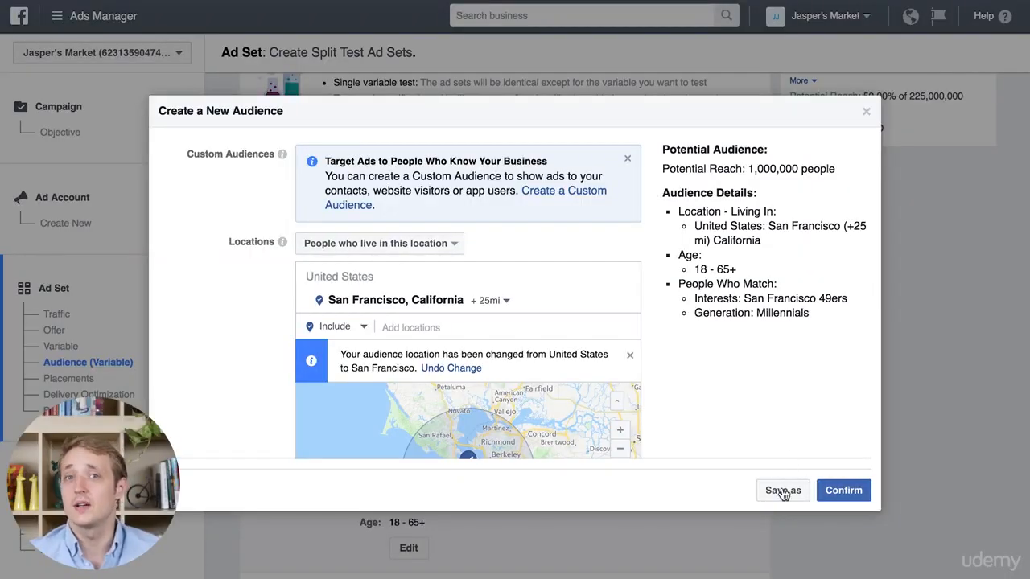
pyautogui.click(783, 489)
pyautogui.moveTo(466, 214); pyautogui.dragTo(303, 219)
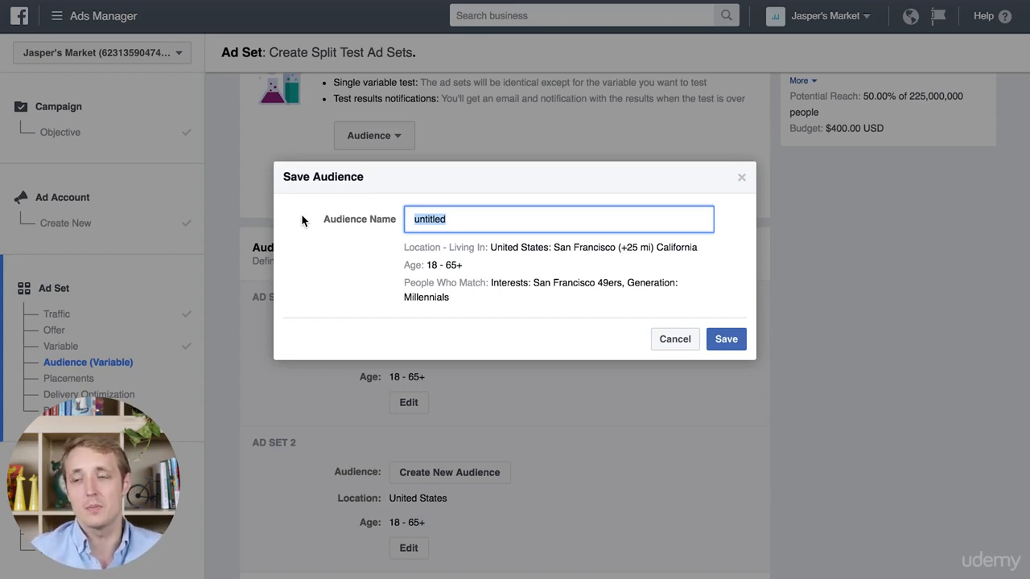
pyautogui.press('BackSpace')
pyautogui.write('San Fran')
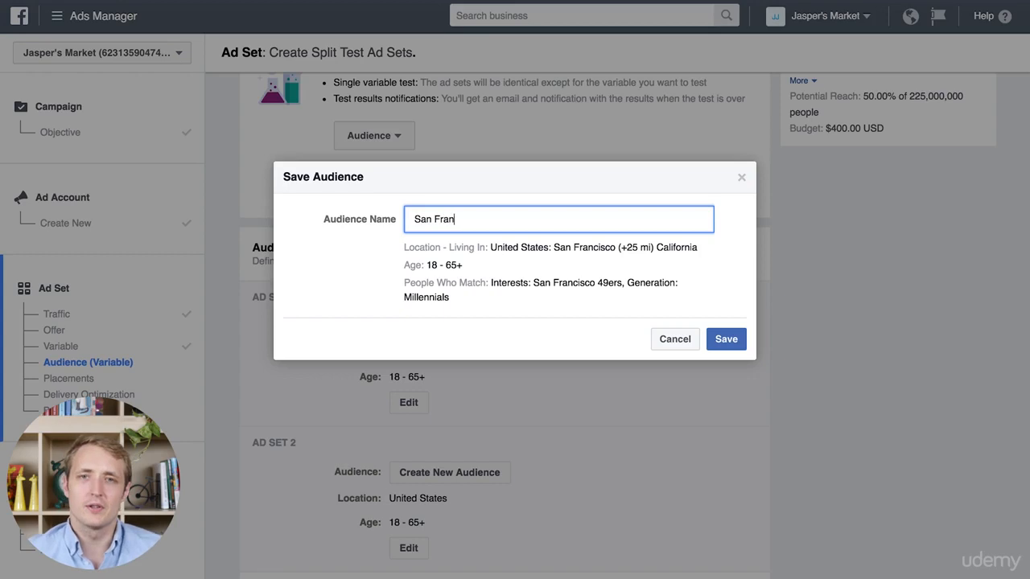
pyautogui.write('cisco 49ers ')
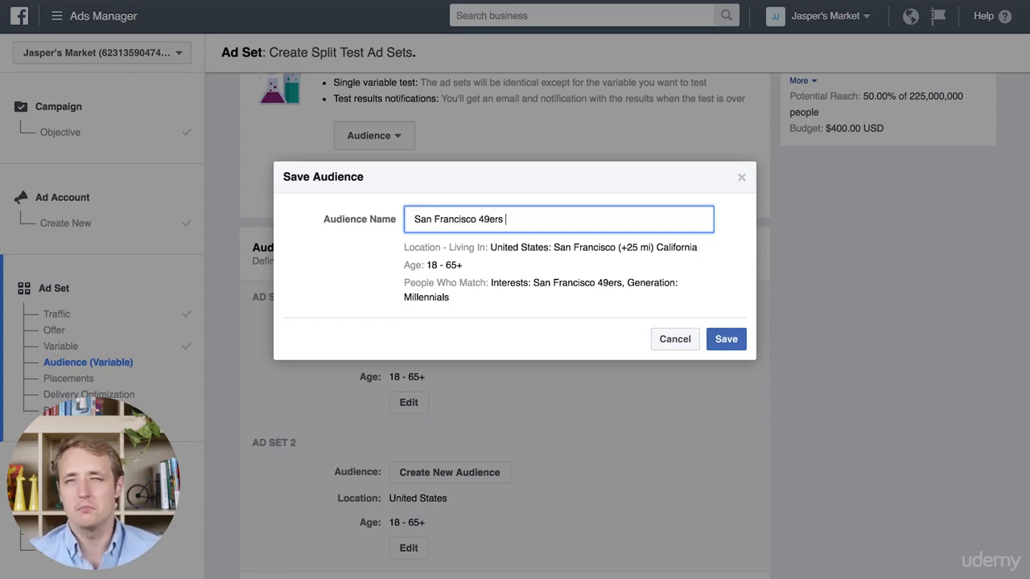
pyautogui.write('Millennial Fans')
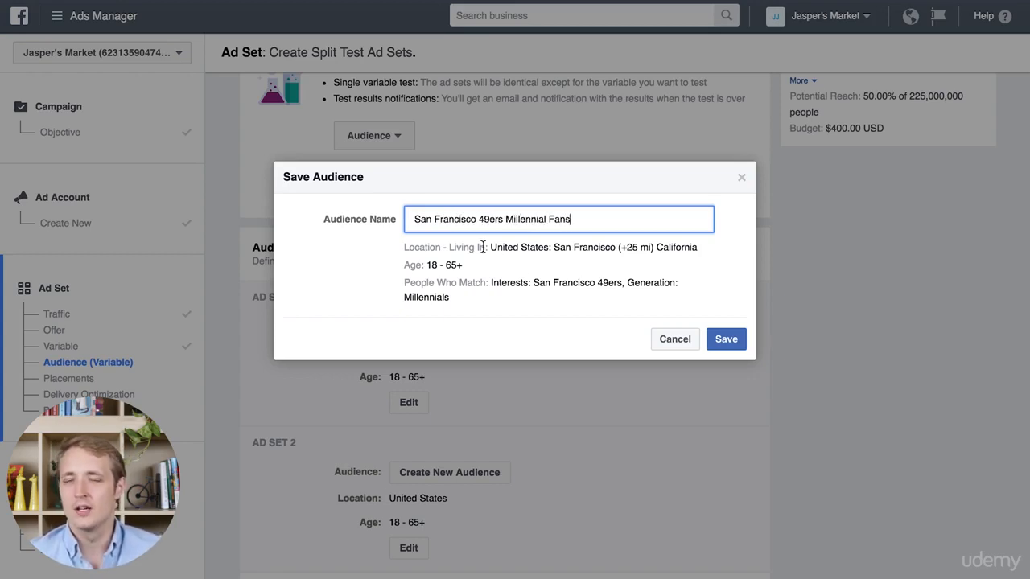
pyautogui.click(726, 339)
# Step: Assign the saved San Francisco 49ers Millennial Fans audience to Ad Set 2
pyautogui.scroll(-1, 618, 416)
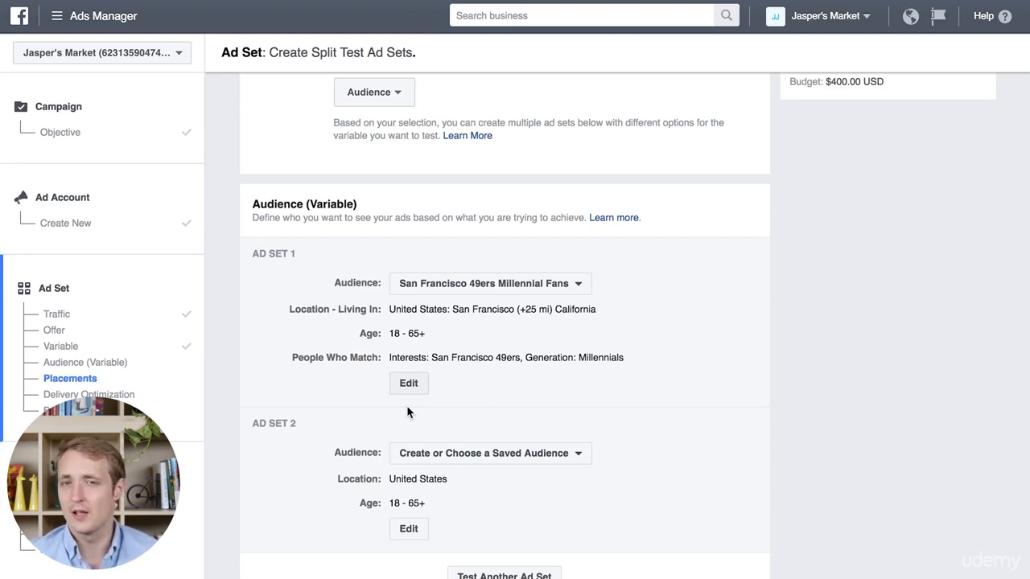
pyautogui.click(457, 453)
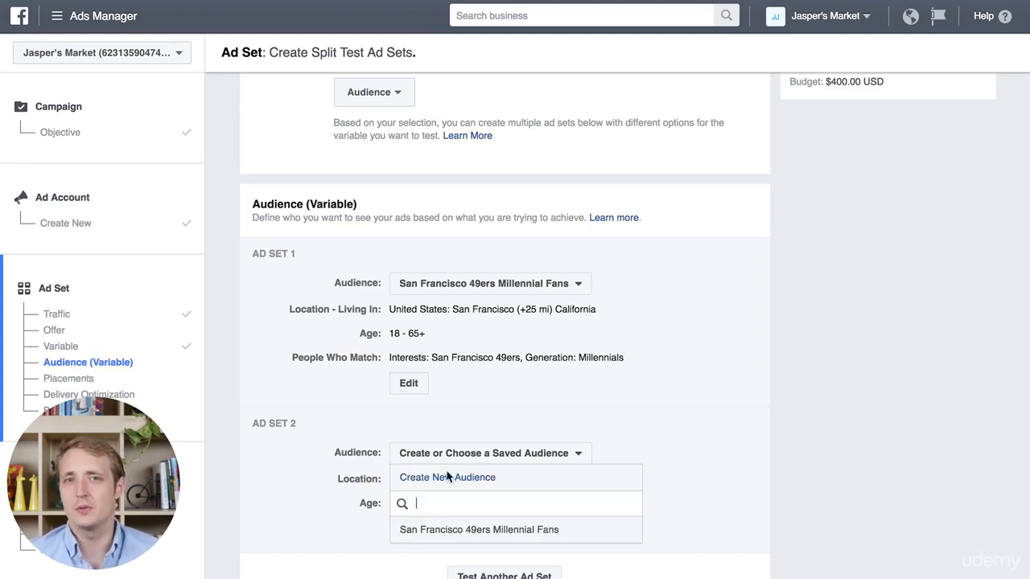
pyautogui.click(435, 531)
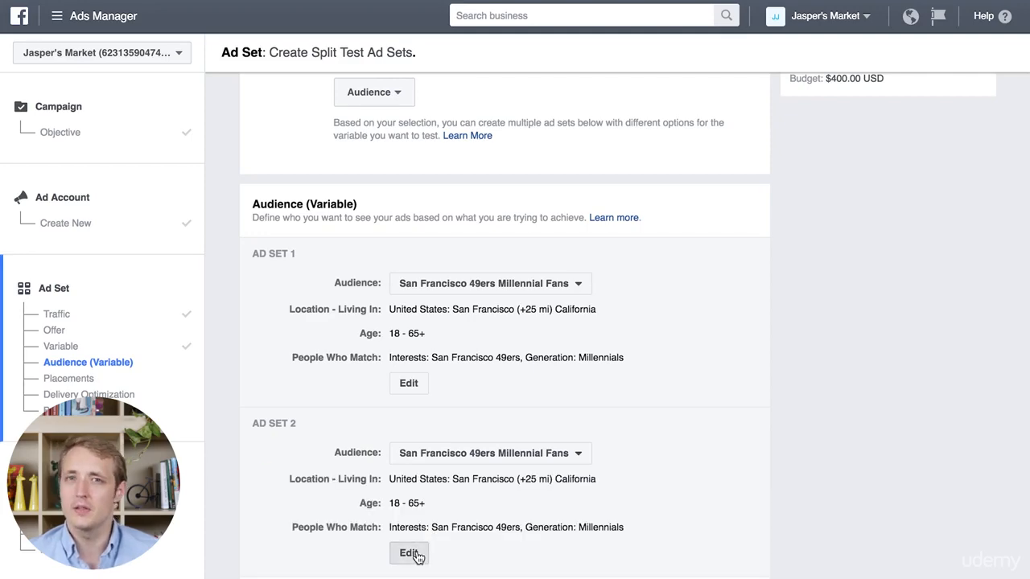
# Step: Edit Ad Set 2's audience, replacing the Millennials generation with Generation X in its detailed targeting
pyautogui.click(415, 555)
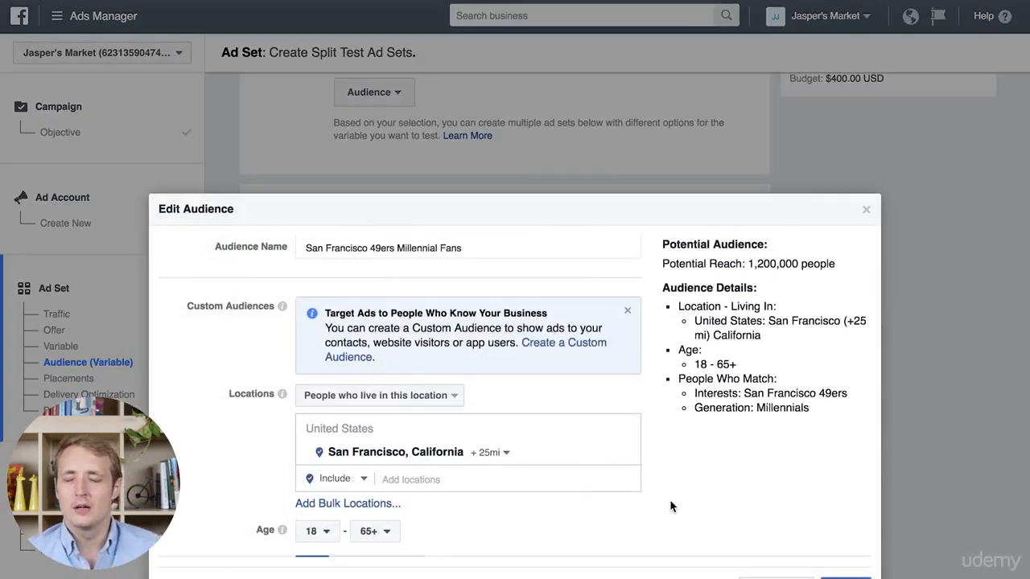
pyautogui.scroll(-5, 671, 505)
pyautogui.scroll(-3, 671, 505)
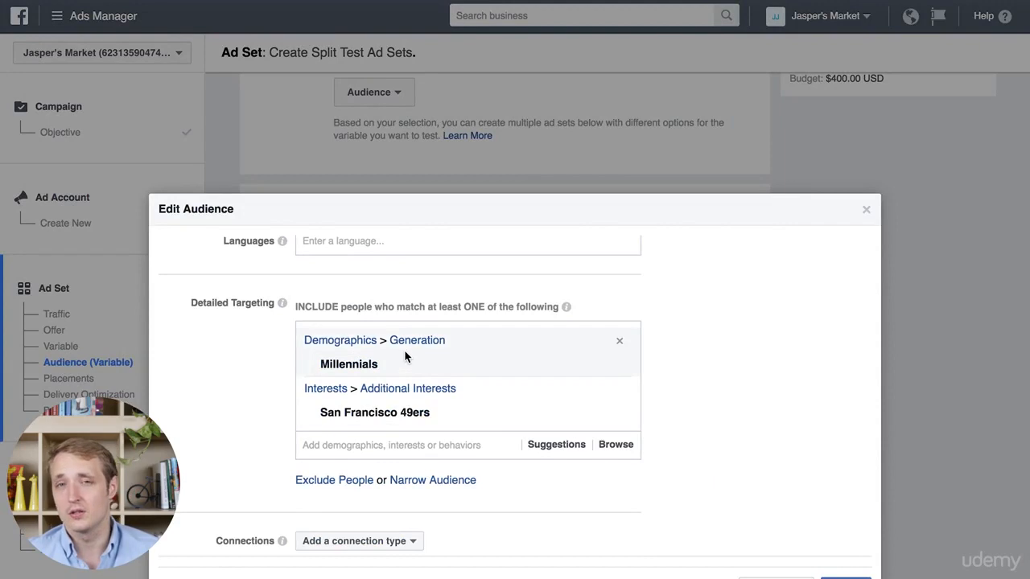
pyautogui.moveTo(493, 368)
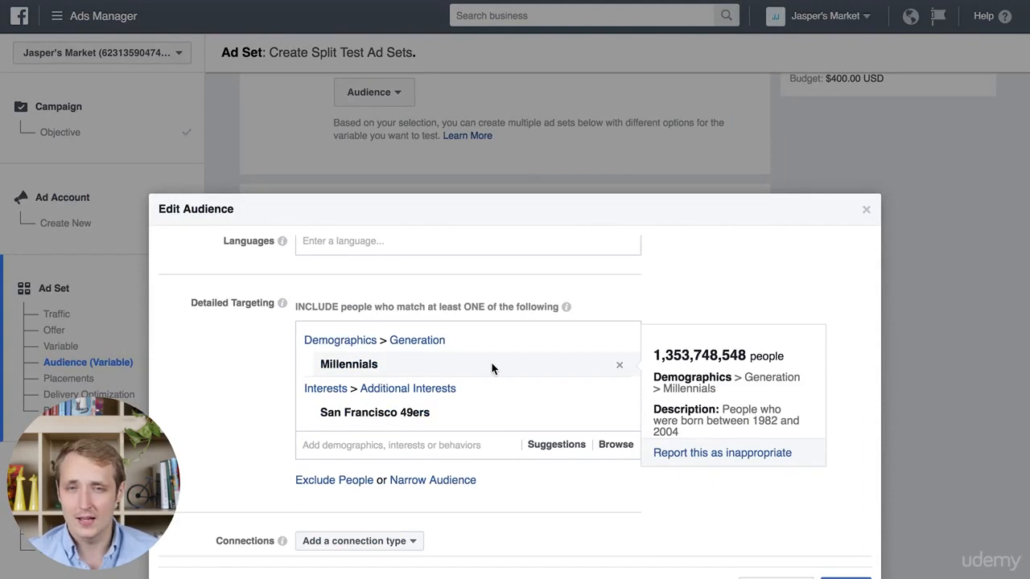
pyautogui.click(420, 341)
pyautogui.click(366, 529)
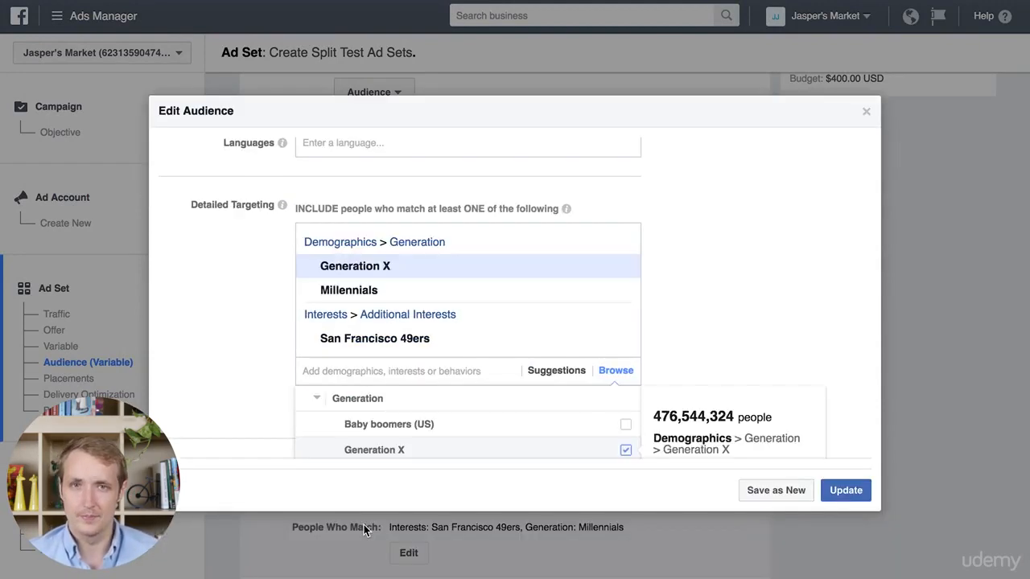
pyautogui.click(619, 289)
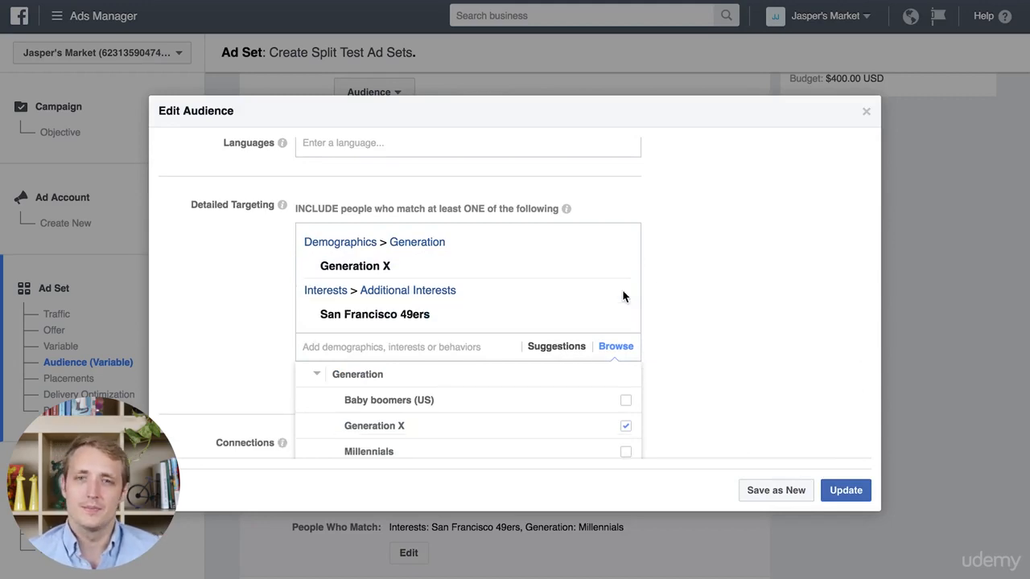
# Step: Save the edited Ad Set 2 audience as a new audience named San Francisco 49ers Gen X Fans
pyautogui.click(777, 491)
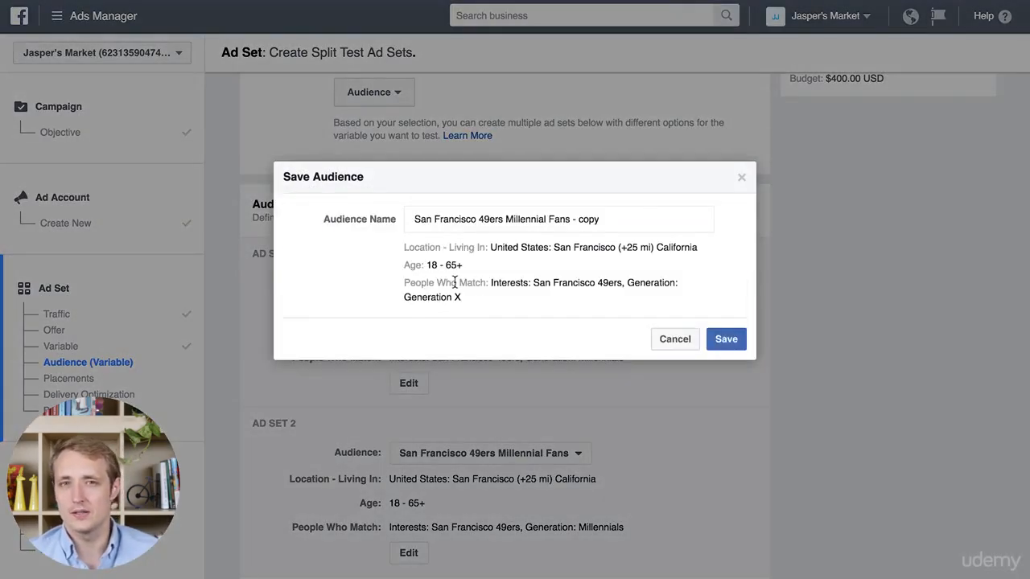
pyautogui.click(546, 218)
pyautogui.moveTo(503, 219); pyautogui.dragTo(548, 220)
pyautogui.press('BackSpace')
pyautogui.write('Gen X')
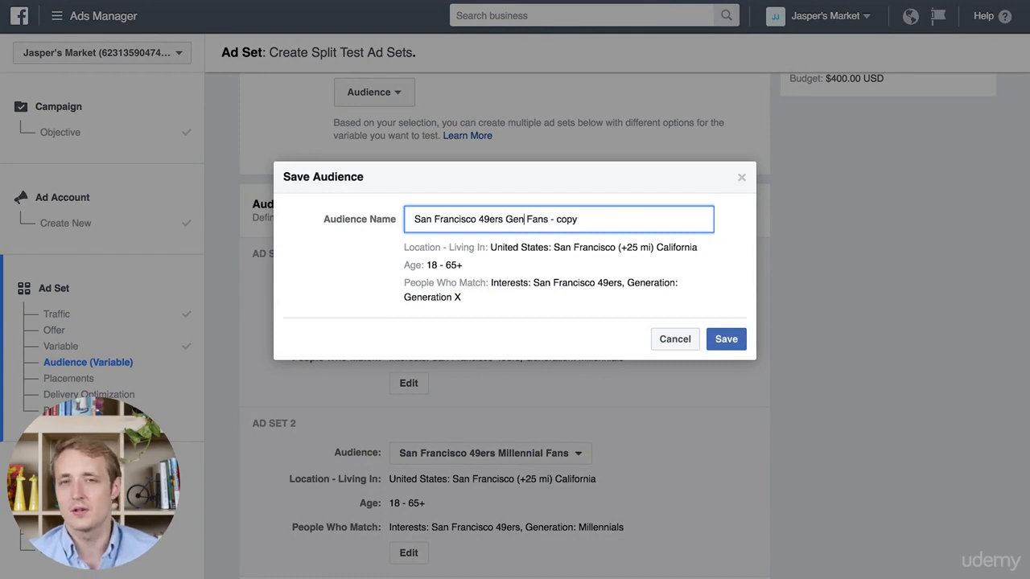
pyautogui.moveTo(557, 218); pyautogui.dragTo(588, 219)
pyautogui.press('BackSpace')
pyautogui.click(726, 341)
# Step: Set the split test to end automatically when there is a winning ad set
pyautogui.scroll(-5, 859, 357)
pyautogui.scroll(-4, 859, 356)
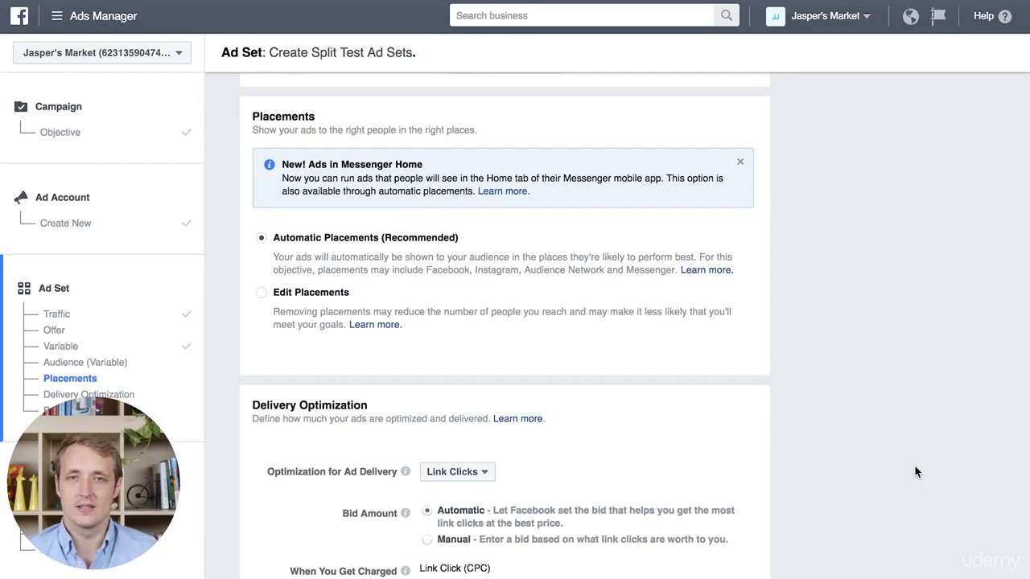
pyautogui.scroll(-6, 915, 471)
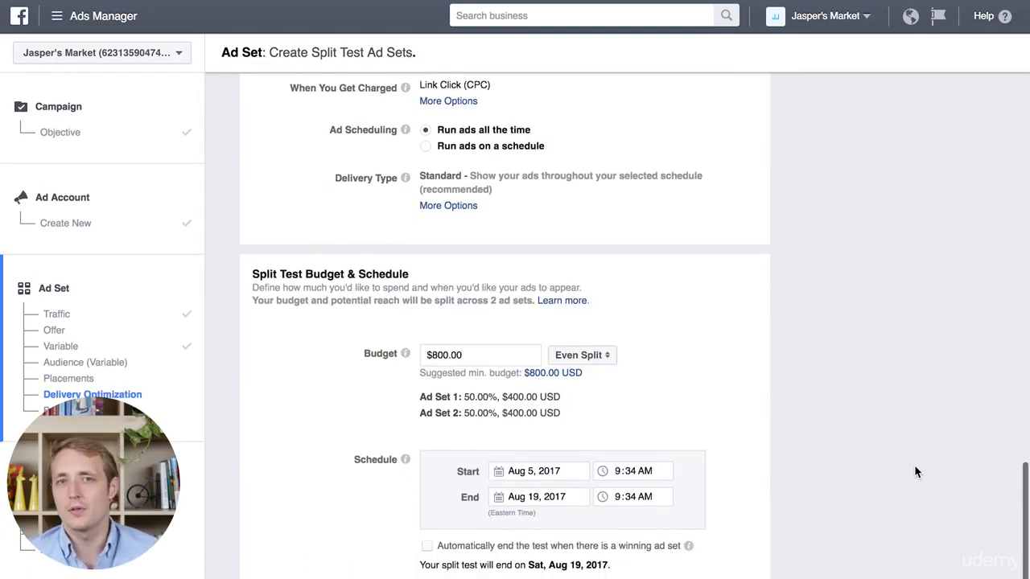
pyautogui.scroll(-1, 915, 471)
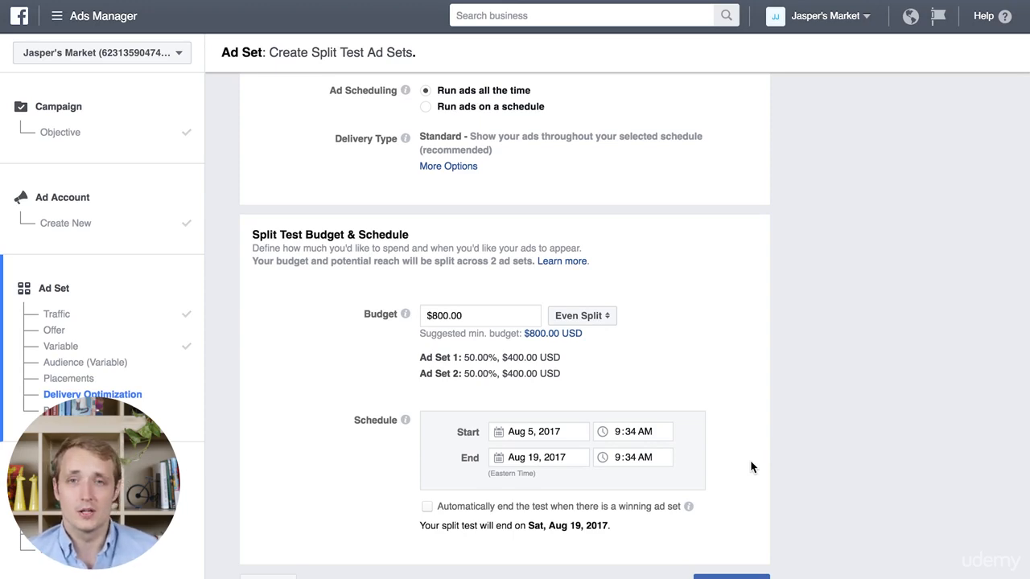
pyautogui.scroll(1, 750, 467)
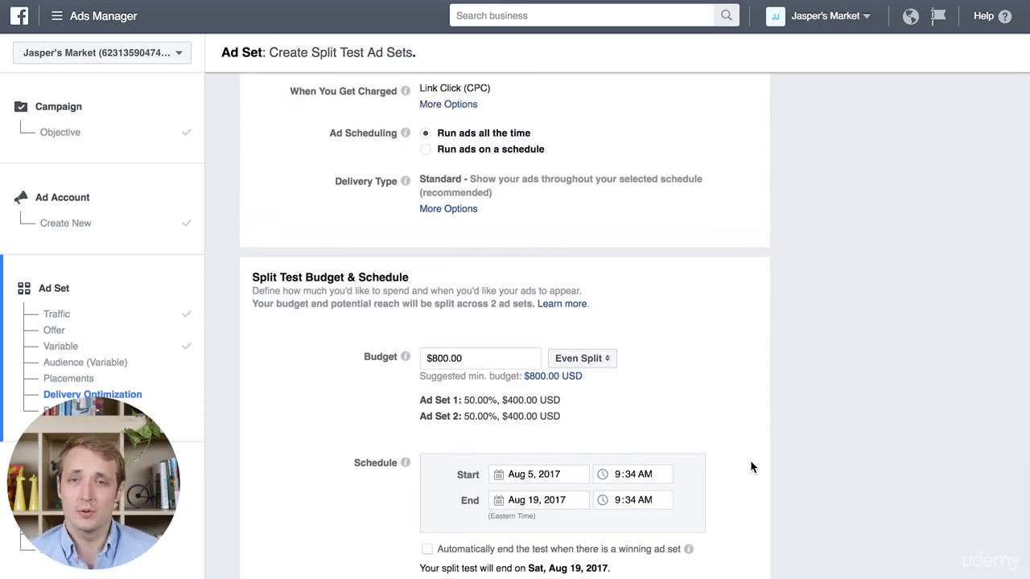
pyautogui.scroll(-1, 750, 466)
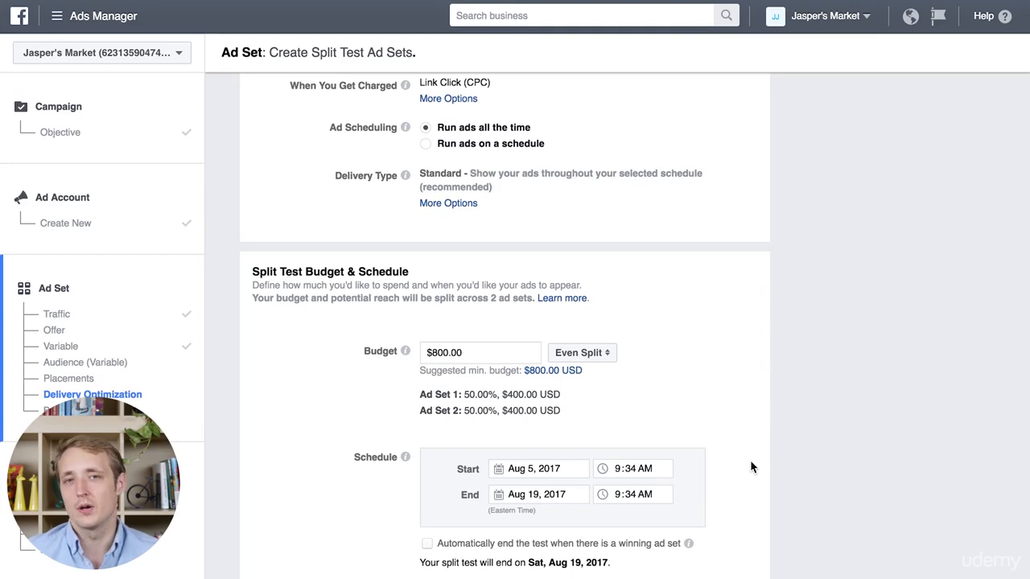
pyautogui.scroll(-1, 752, 467)
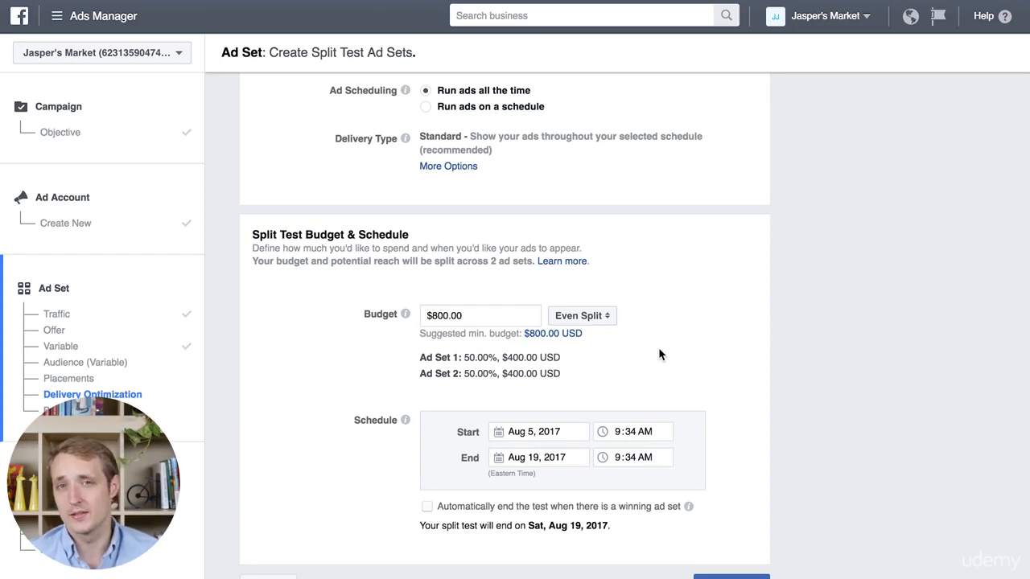
pyautogui.click(427, 506)
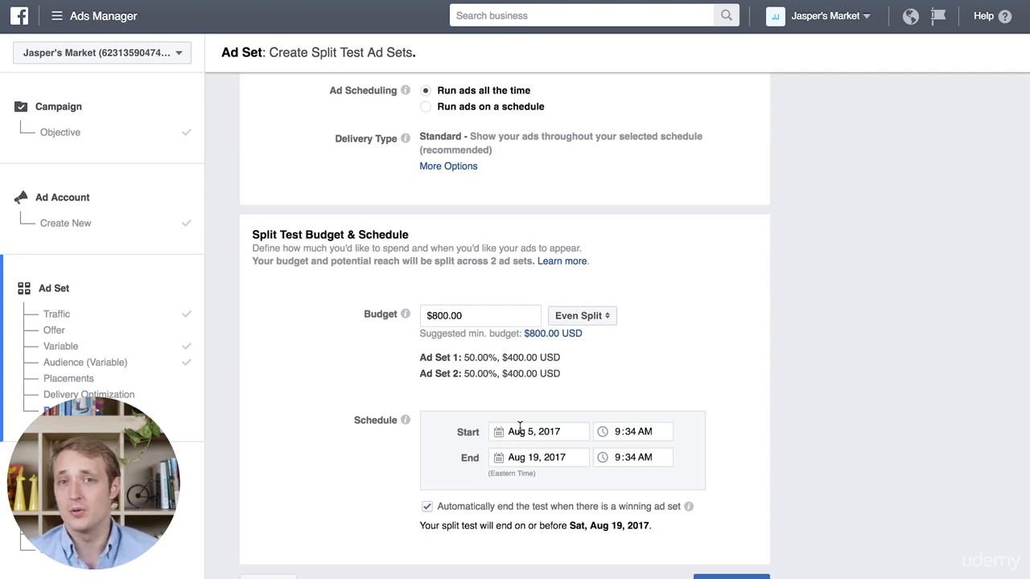
# Step: Set the split test's end date to August 15, 2017 and continue to the next stage of the campaign setup
pyautogui.click(500, 459)
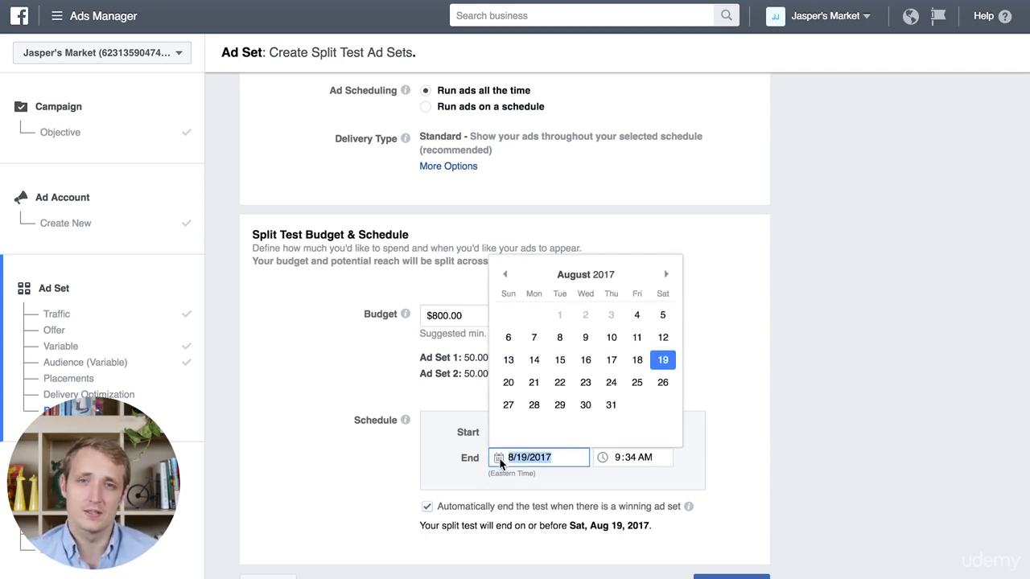
pyautogui.click(561, 361)
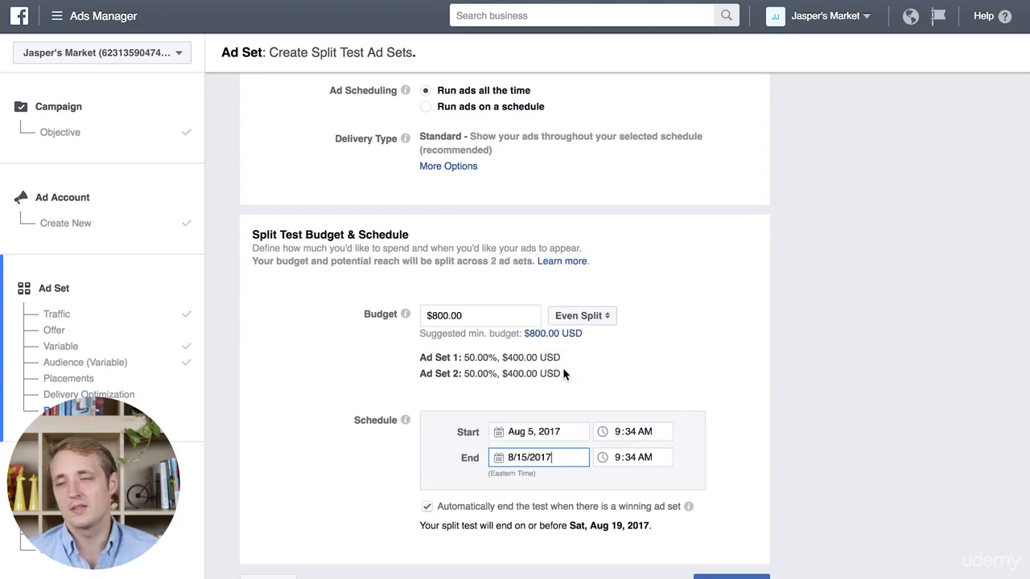
pyautogui.click(770, 432)
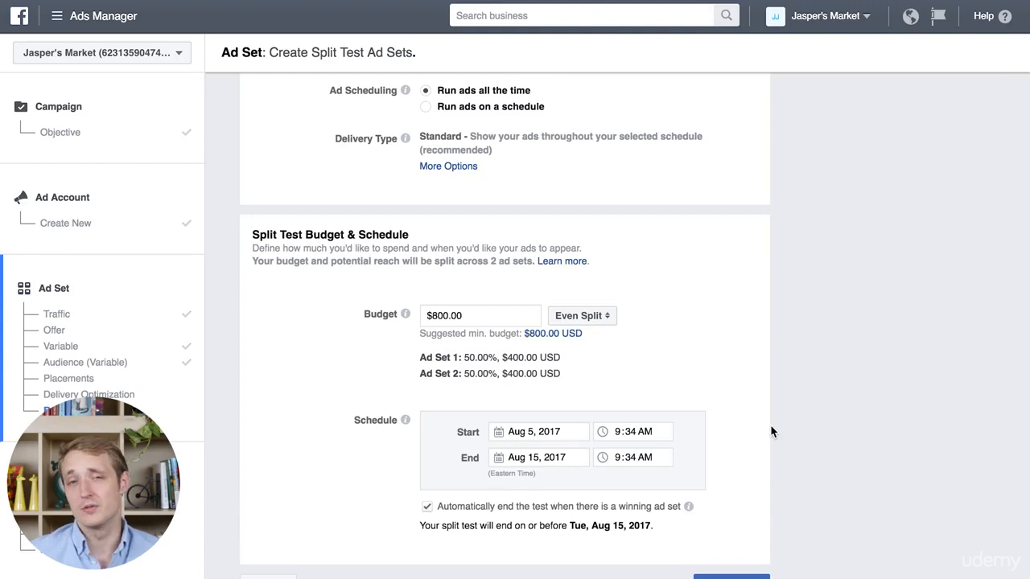
pyautogui.scroll(-2, 770, 410)
pyautogui.click(741, 528)
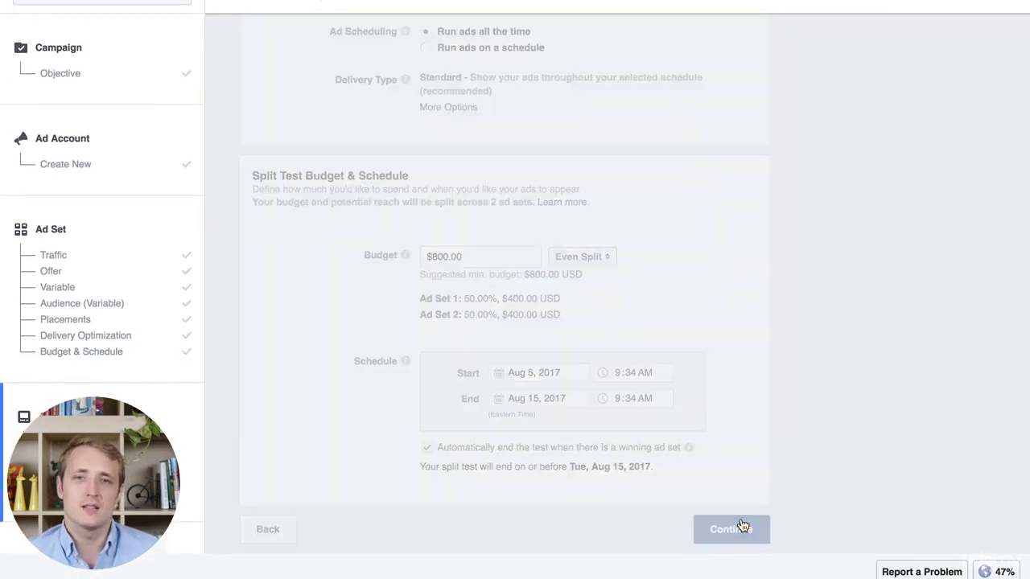